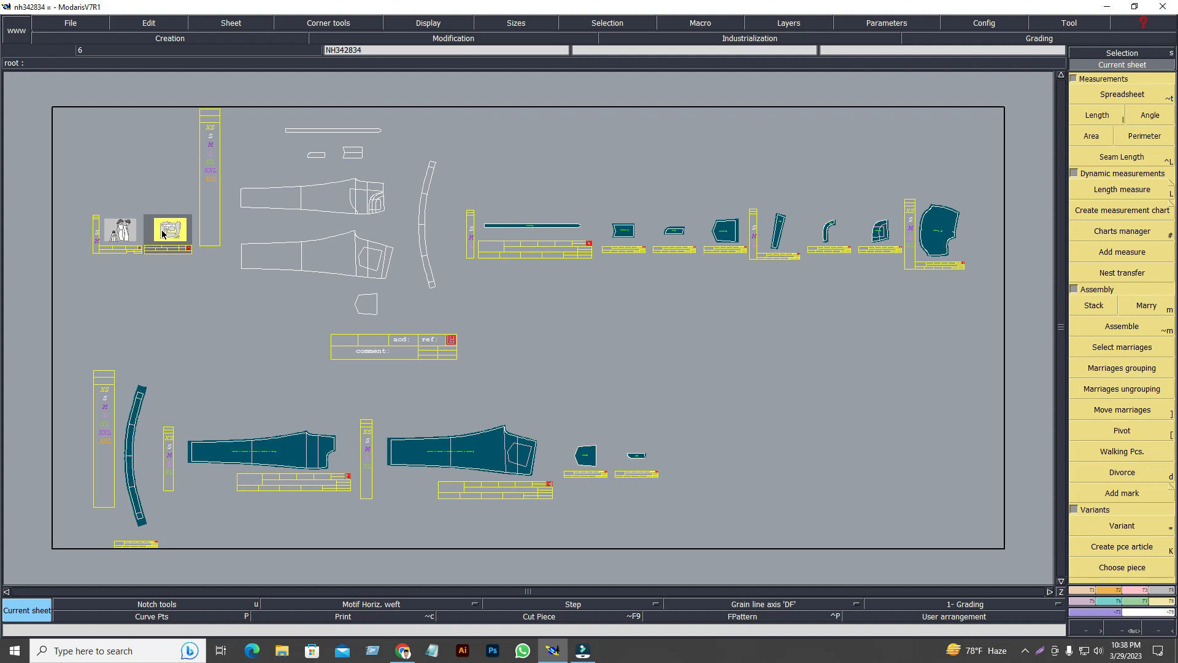
{"action": "key", "text": "Home"}
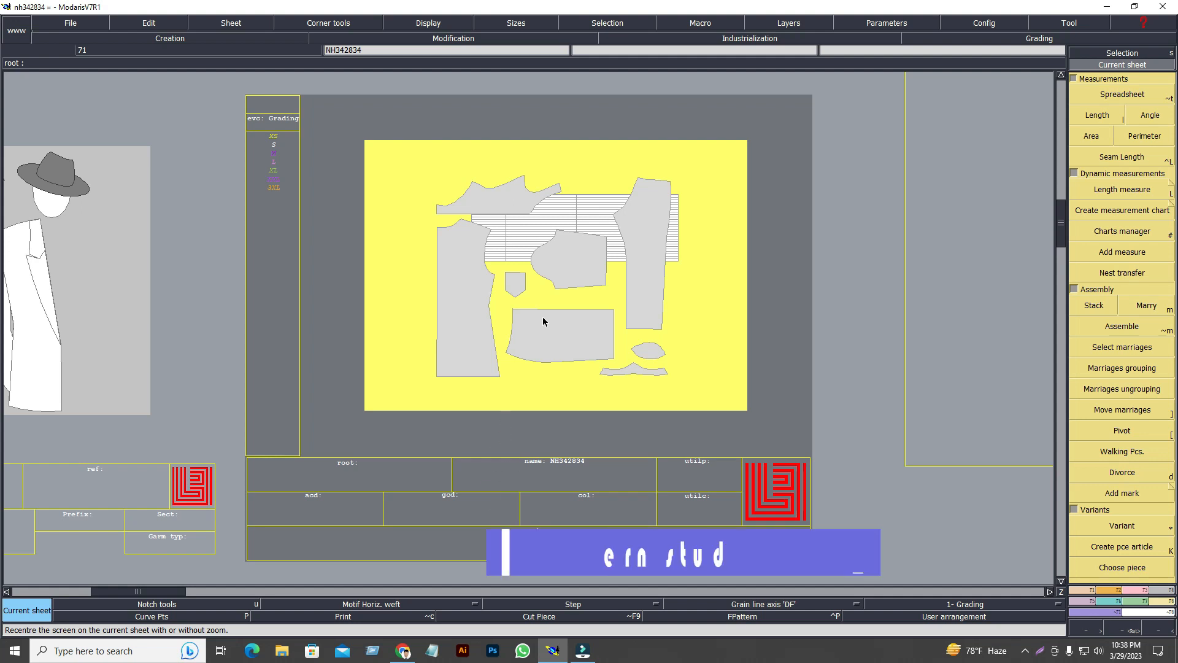
{"action": "key", "text": "j"}
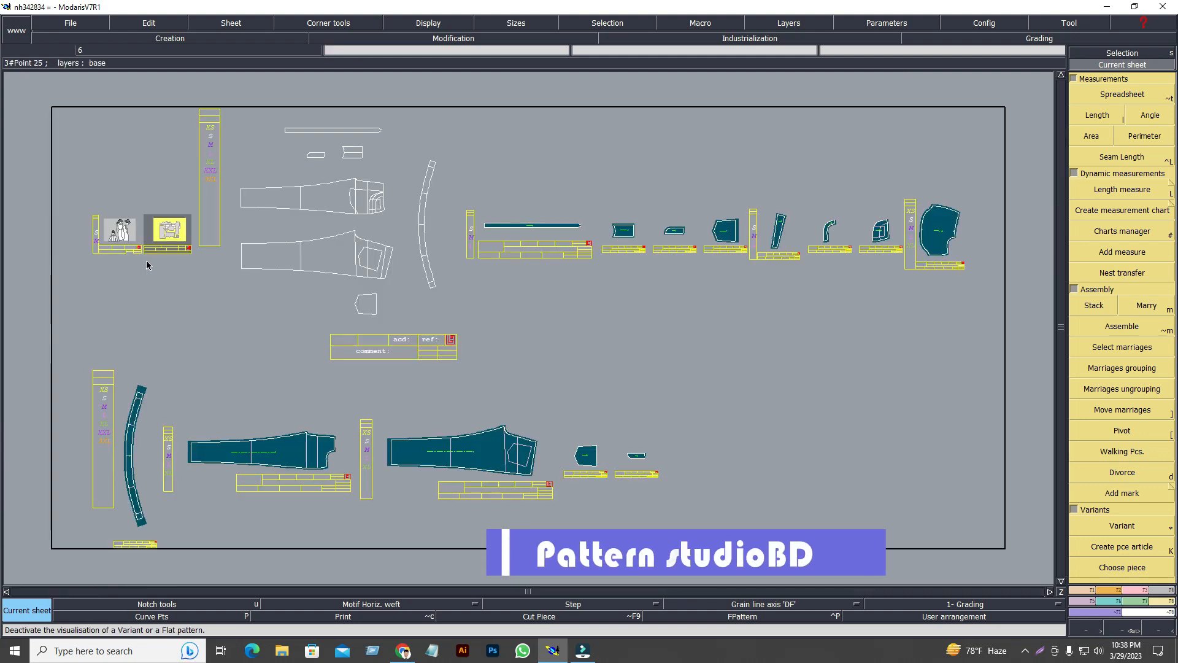
{"action": "key", "text": "Home"}
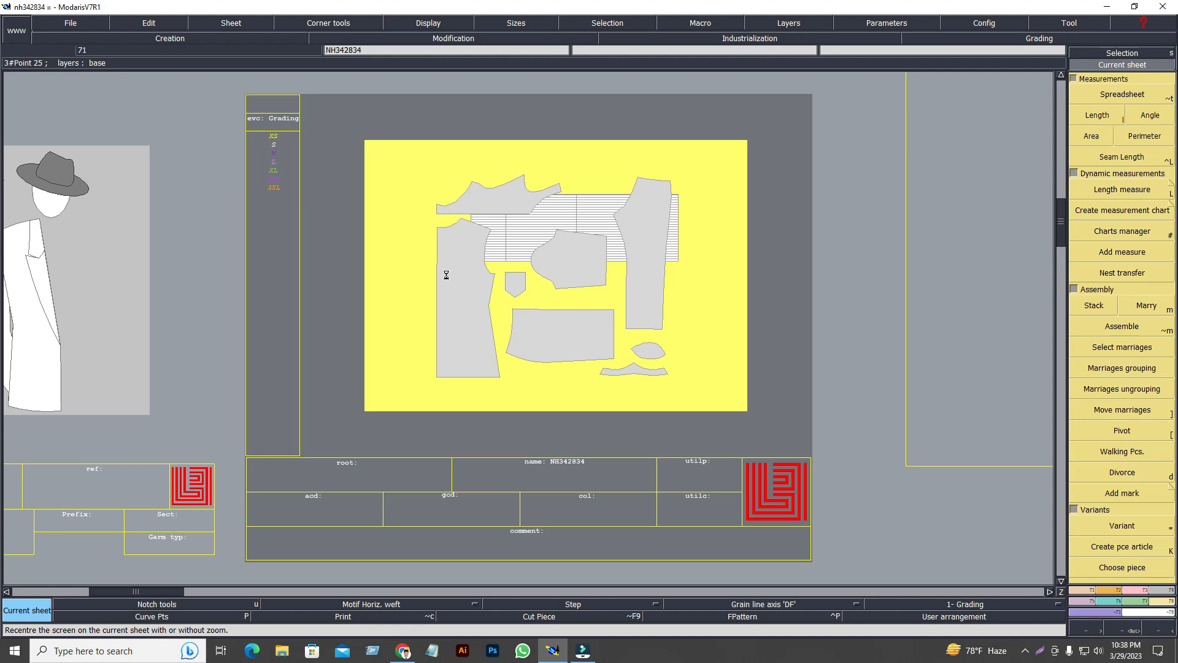
{"action": "key", "text": "j"}
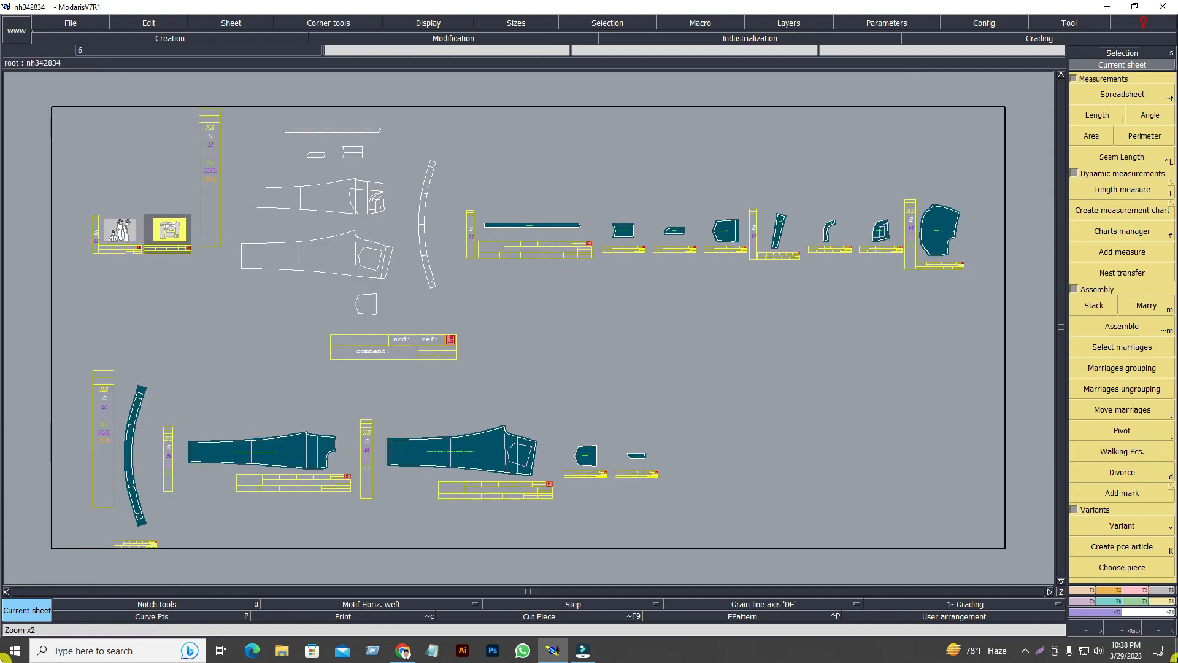
{"action": "left_click", "coordinate": [181, 245]}
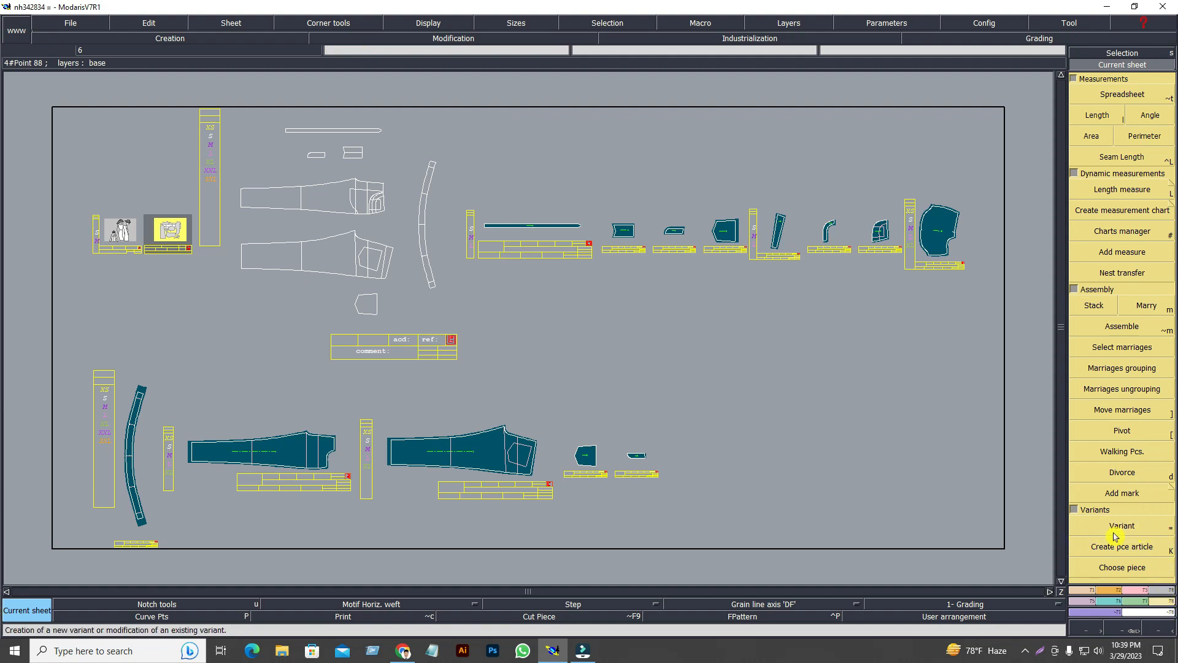
{"action": "left_click", "coordinate": [1130, 526]}
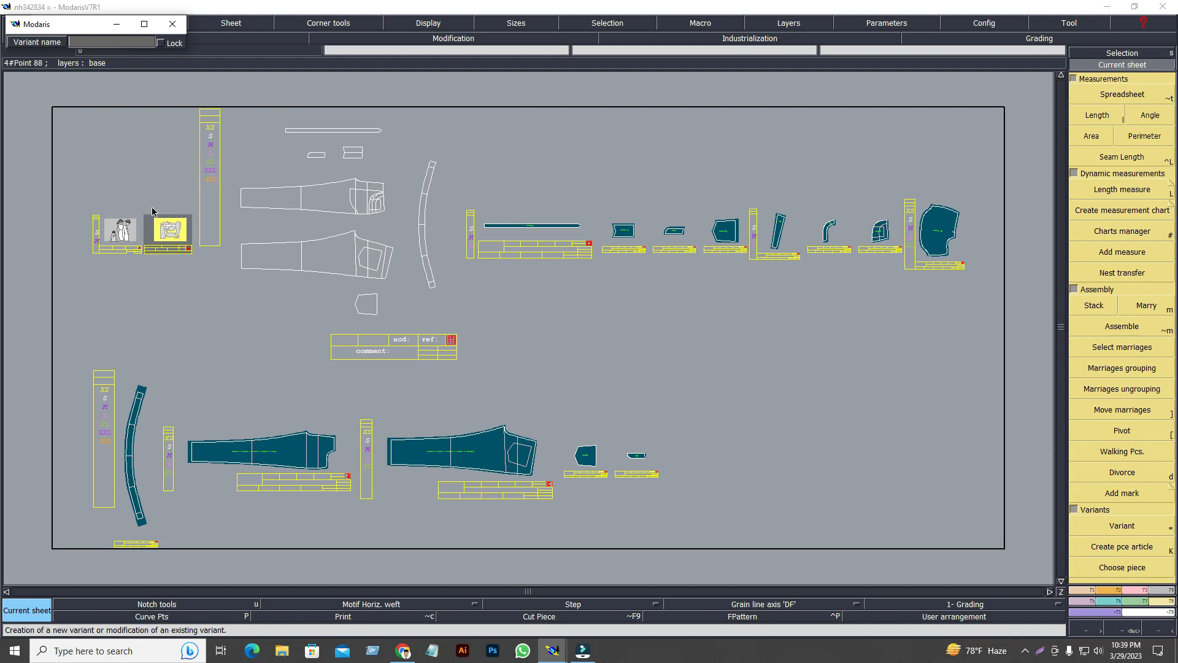
Open the NH342834 variant sheet and enlarge its 13-piece table to fill the screen.
{"action": "left_click", "coordinate": [172, 234]}
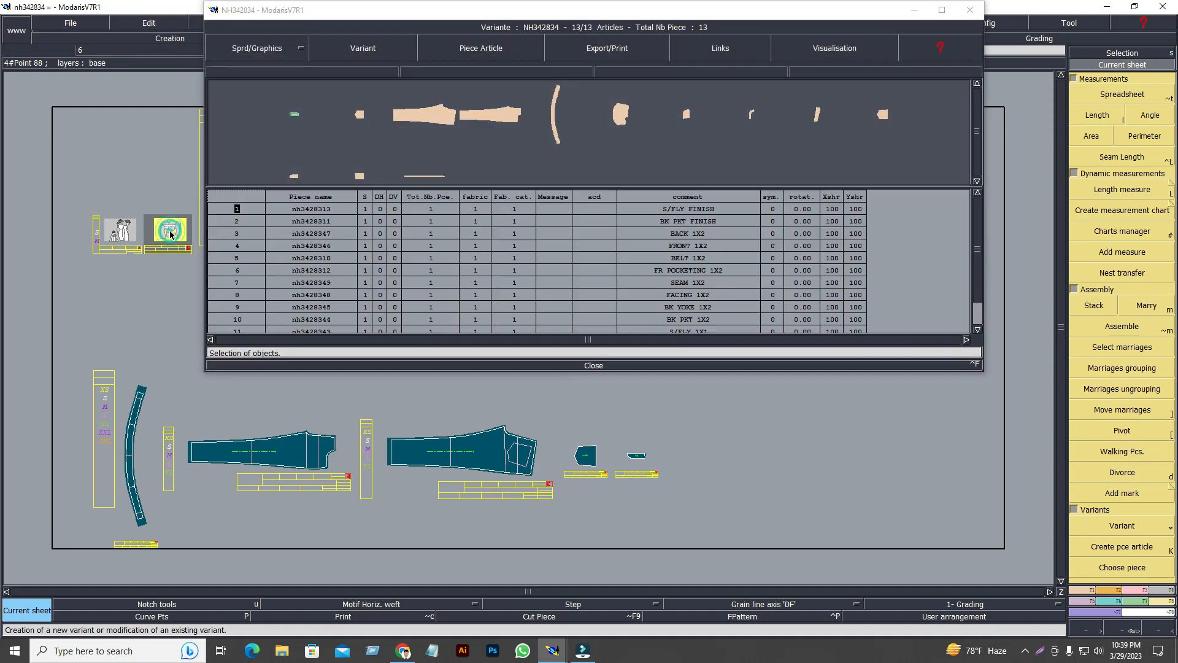
{"action": "left_click", "coordinate": [942, 10]}
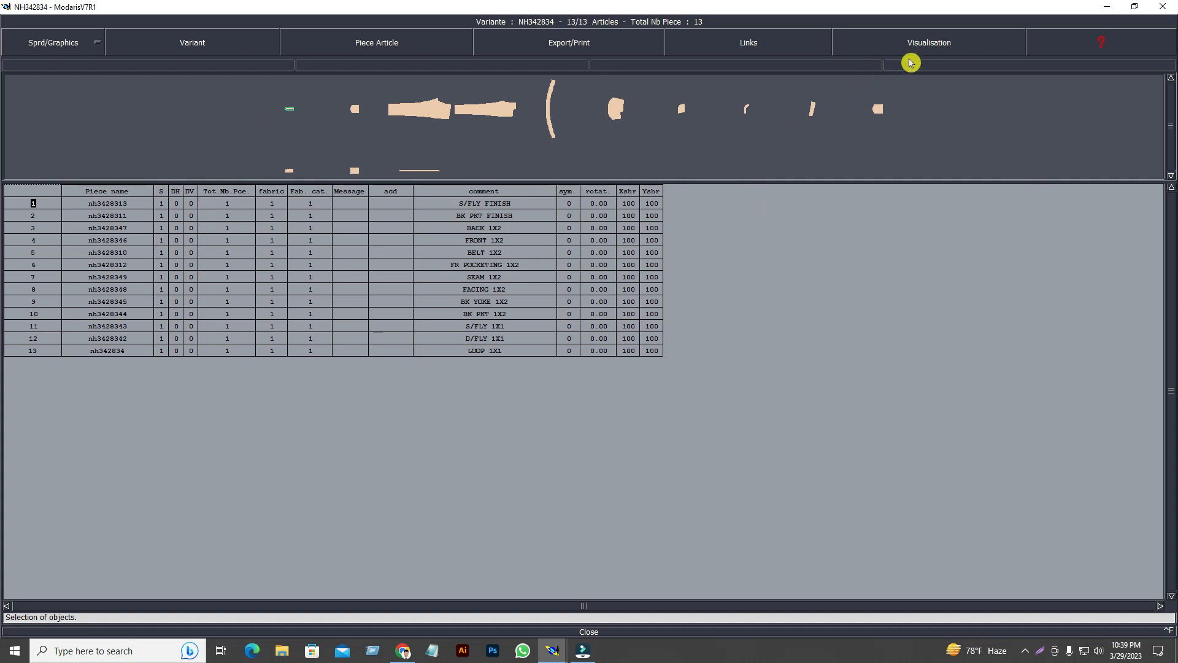
Switch the piece previews to placed mode and hide points, notches and marks.
{"action": "left_click", "coordinate": [944, 42]}
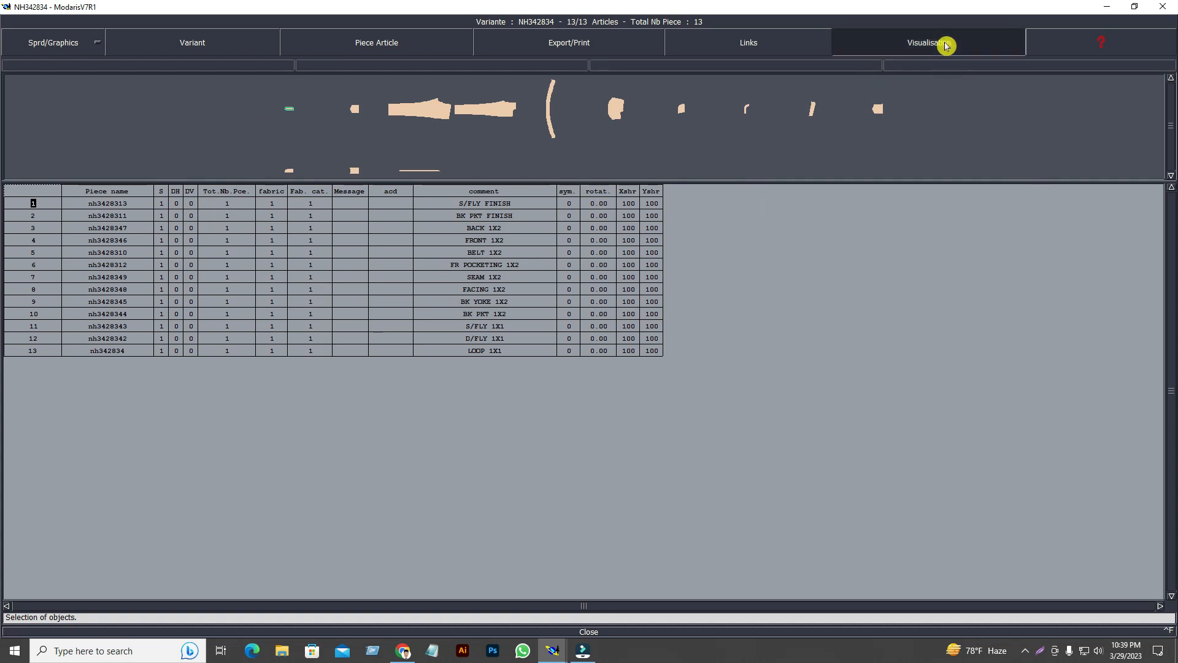
{"action": "left_click", "coordinate": [899, 126]}
{"action": "left_click", "coordinate": [939, 38]}
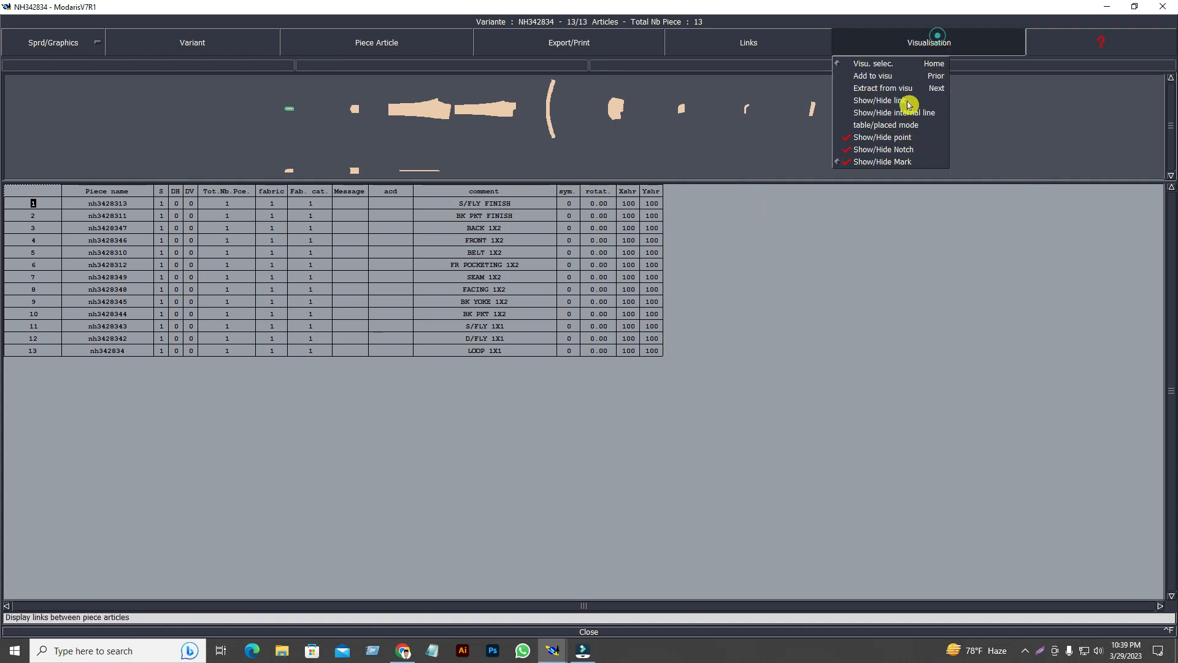
{"action": "left_click", "coordinate": [938, 49]}
{"action": "left_click", "coordinate": [938, 49]}
{"action": "left_click", "coordinate": [876, 149]}
{"action": "left_click", "coordinate": [933, 49]}
{"action": "left_click", "coordinate": [872, 161]}
{"action": "left_click", "coordinate": [922, 44]}
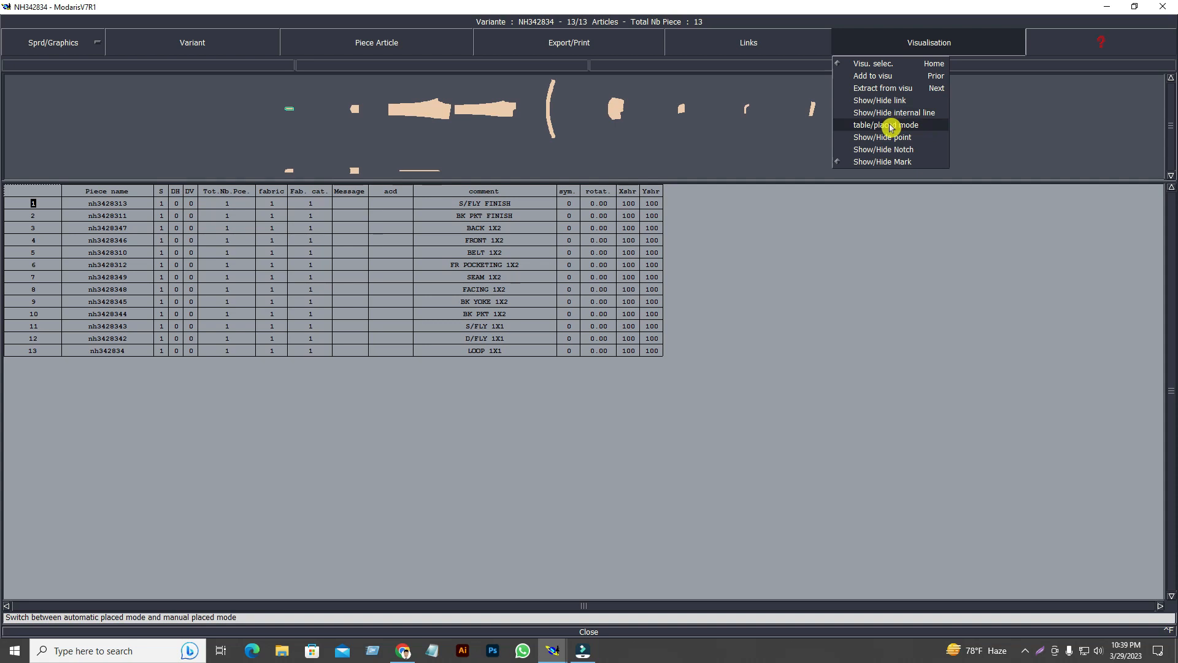
{"action": "left_click", "coordinate": [895, 126]}
{"action": "left_click", "coordinate": [931, 43]}
{"action": "left_click", "coordinate": [801, 352]}
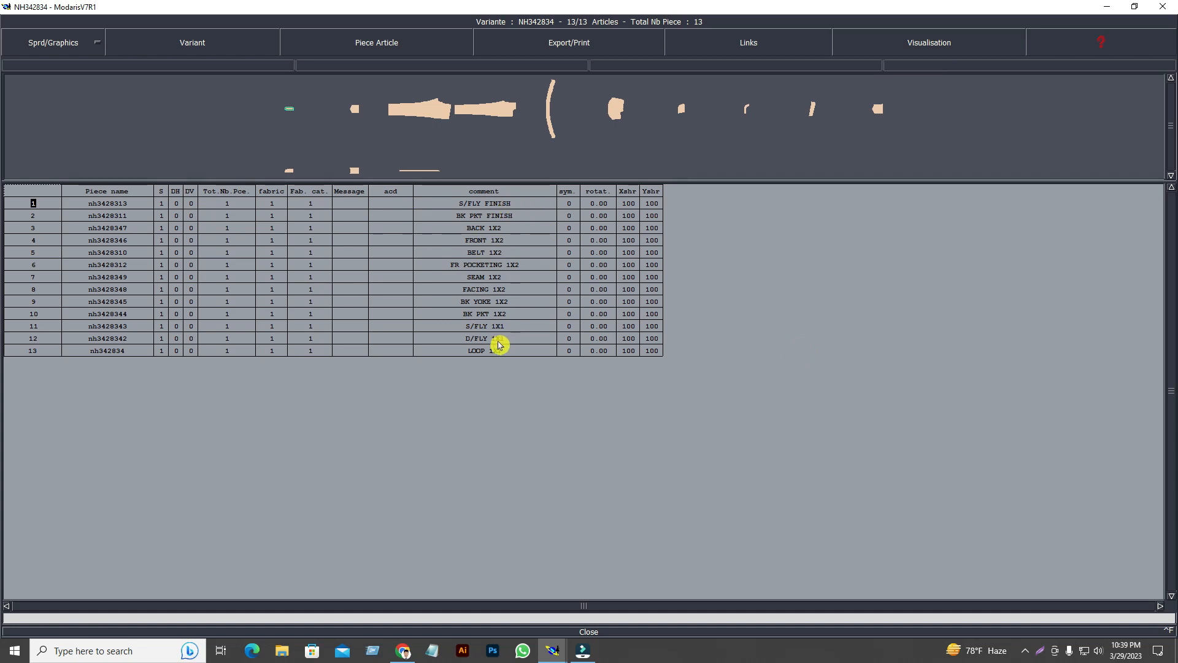
{"action": "left_click", "coordinate": [553, 650]}
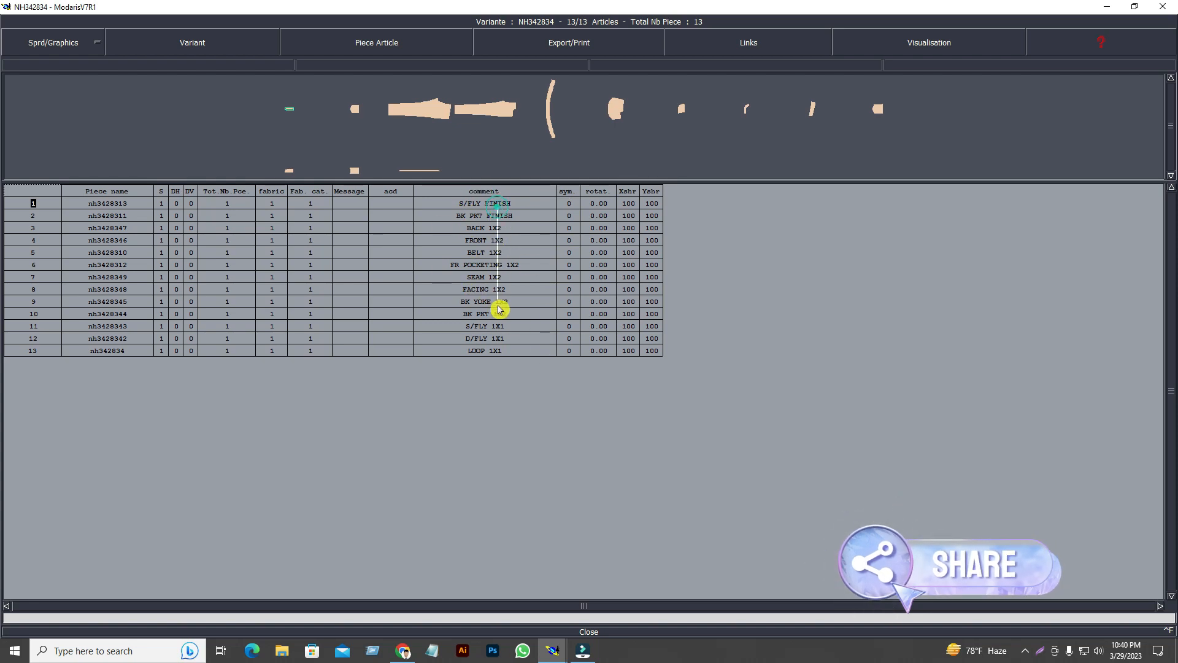
{"action": "left_click", "coordinate": [497, 338], "text": "shift"}
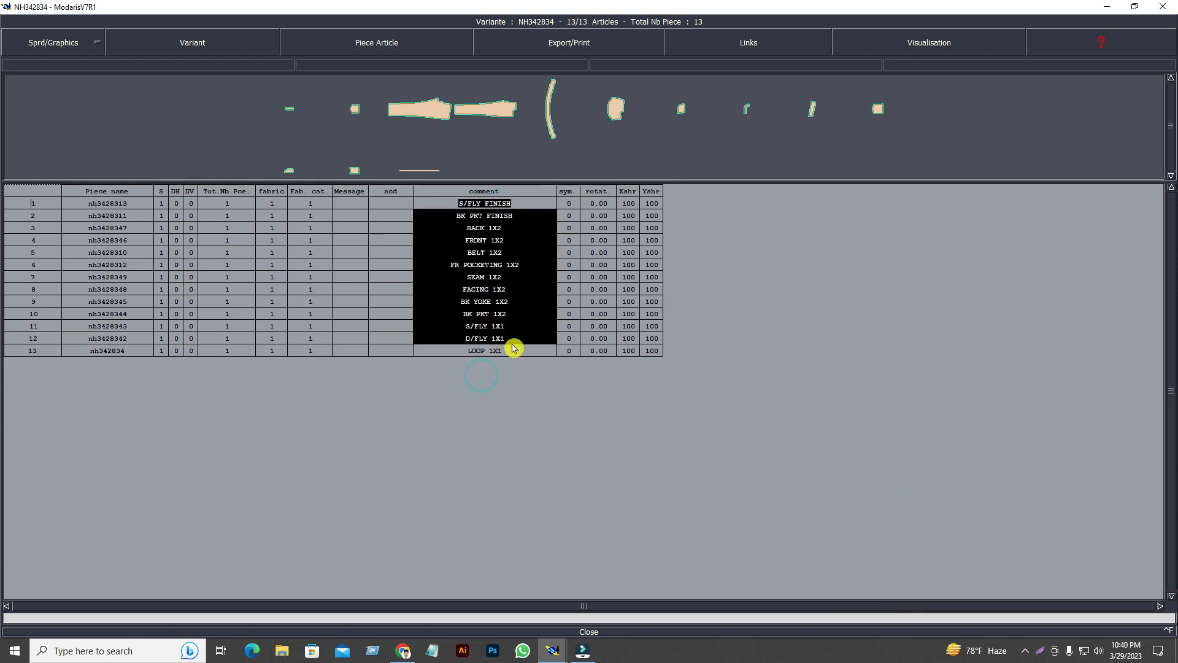
{"action": "left_click", "coordinate": [488, 351]}
{"action": "left_click", "coordinate": [163, 205]}
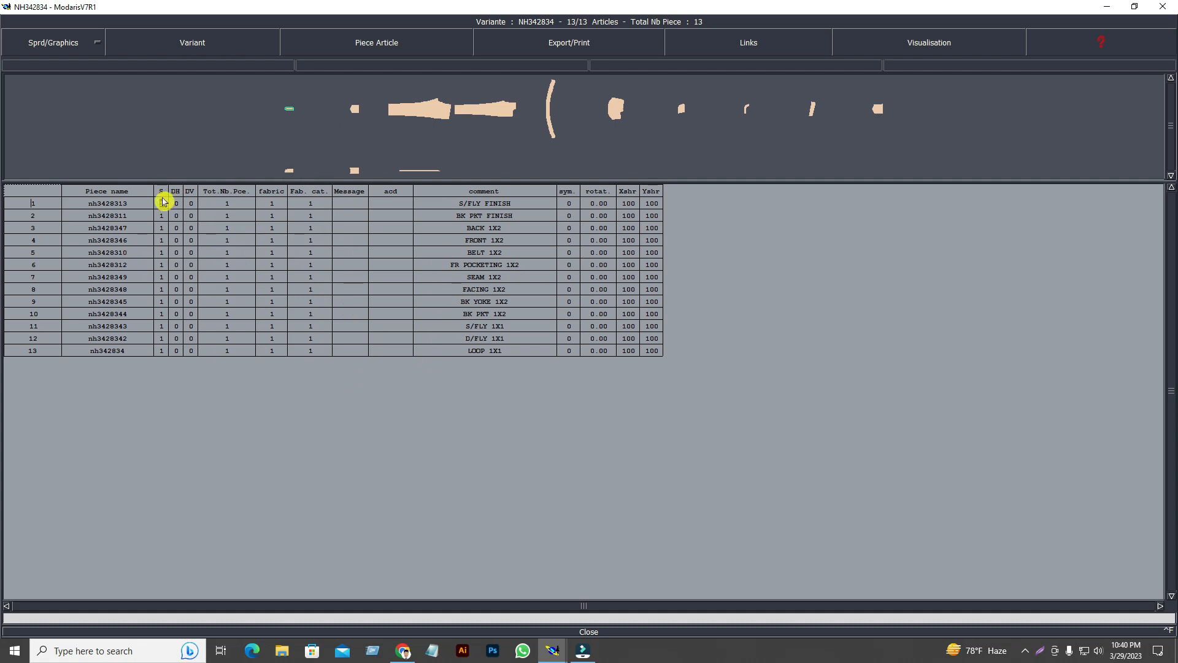
{"action": "left_click", "coordinate": [162, 216]}
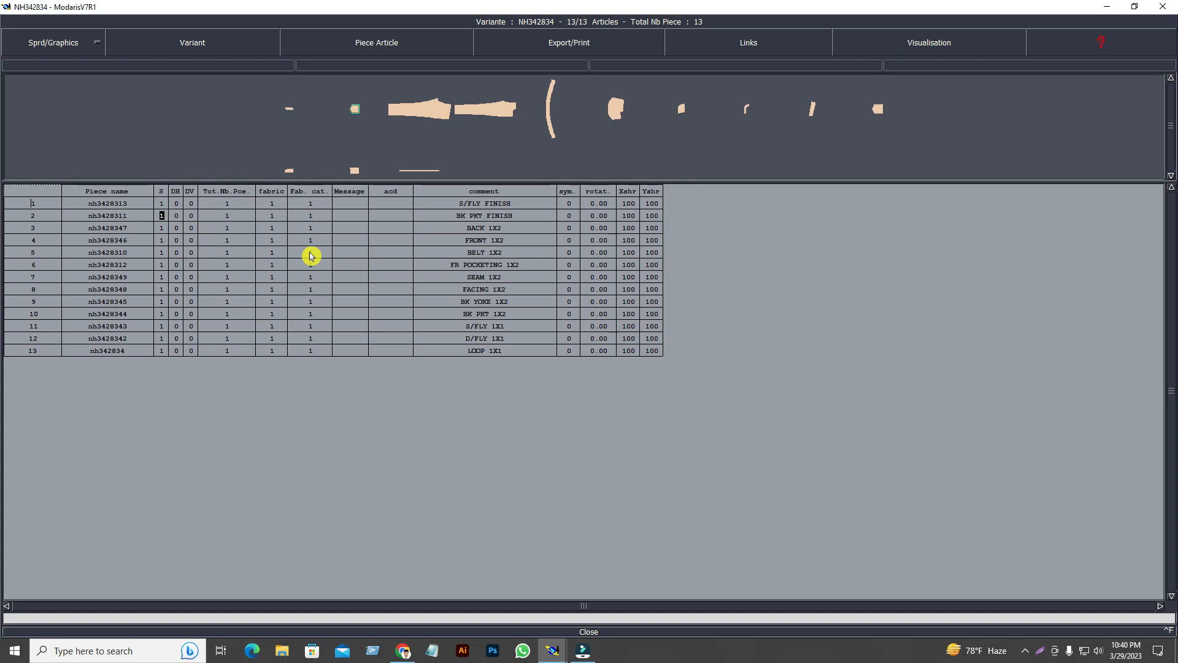
{"action": "left_click", "coordinate": [162, 204]}
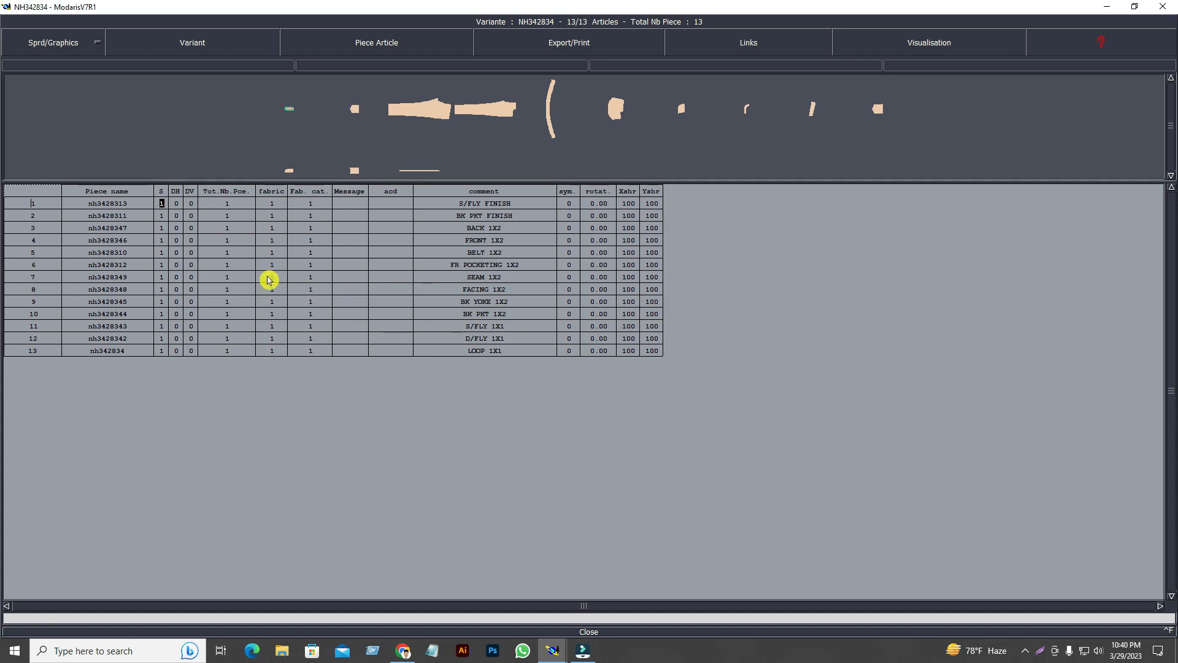
{"action": "left_click_drag", "start_coordinate": [163, 207], "coordinate": [162, 351]}
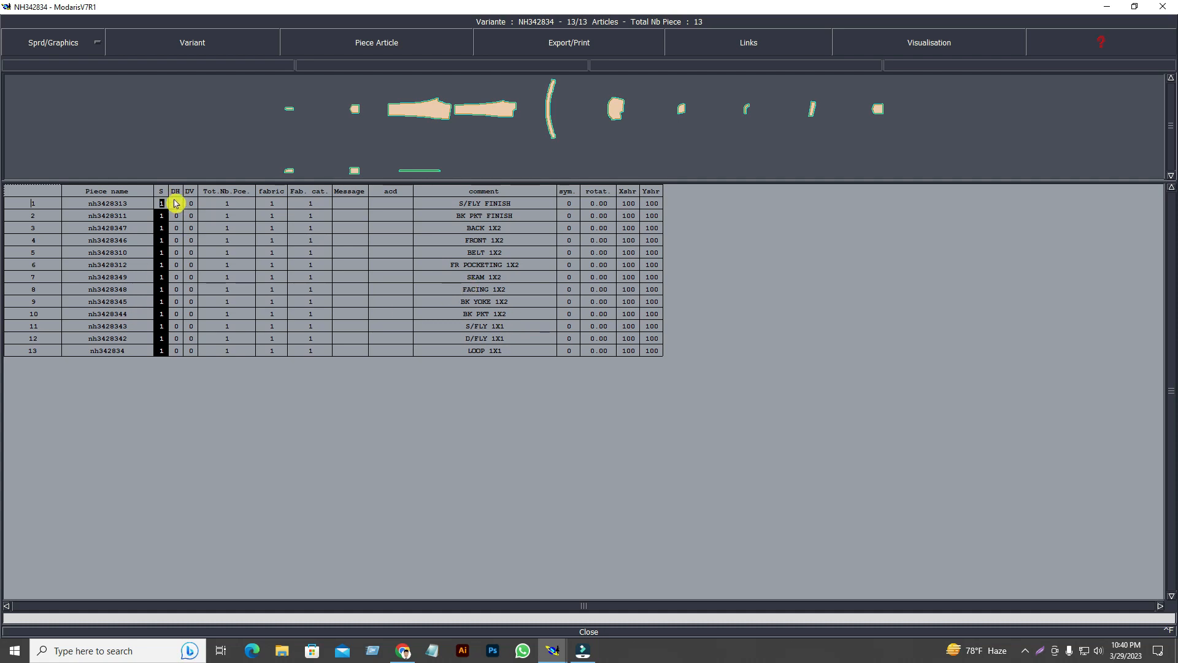
{"action": "left_click_drag", "start_coordinate": [174, 201], "coordinate": [177, 359]}
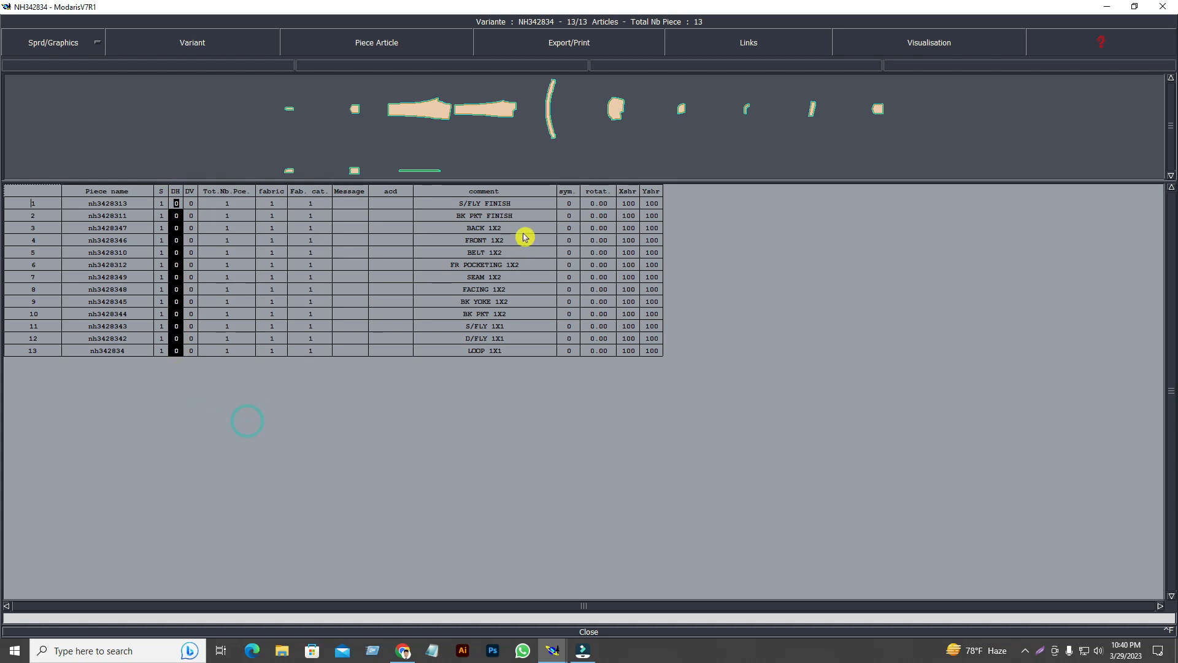
{"action": "left_click", "coordinate": [162, 203]}
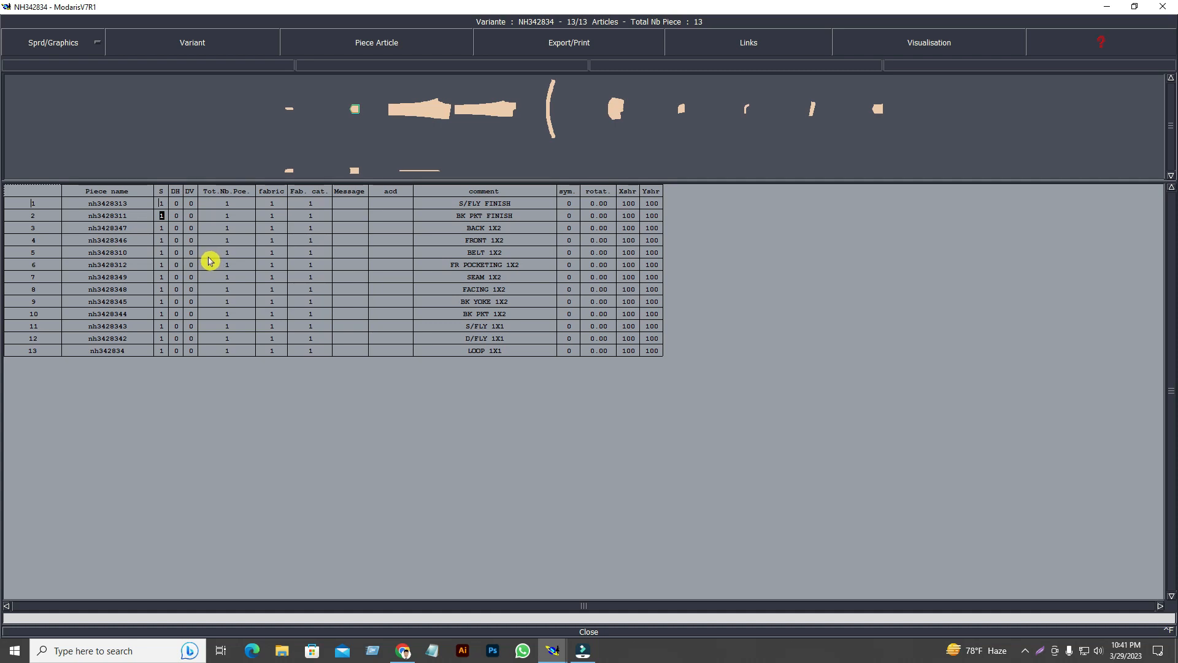
{"action": "key", "text": "Down"}
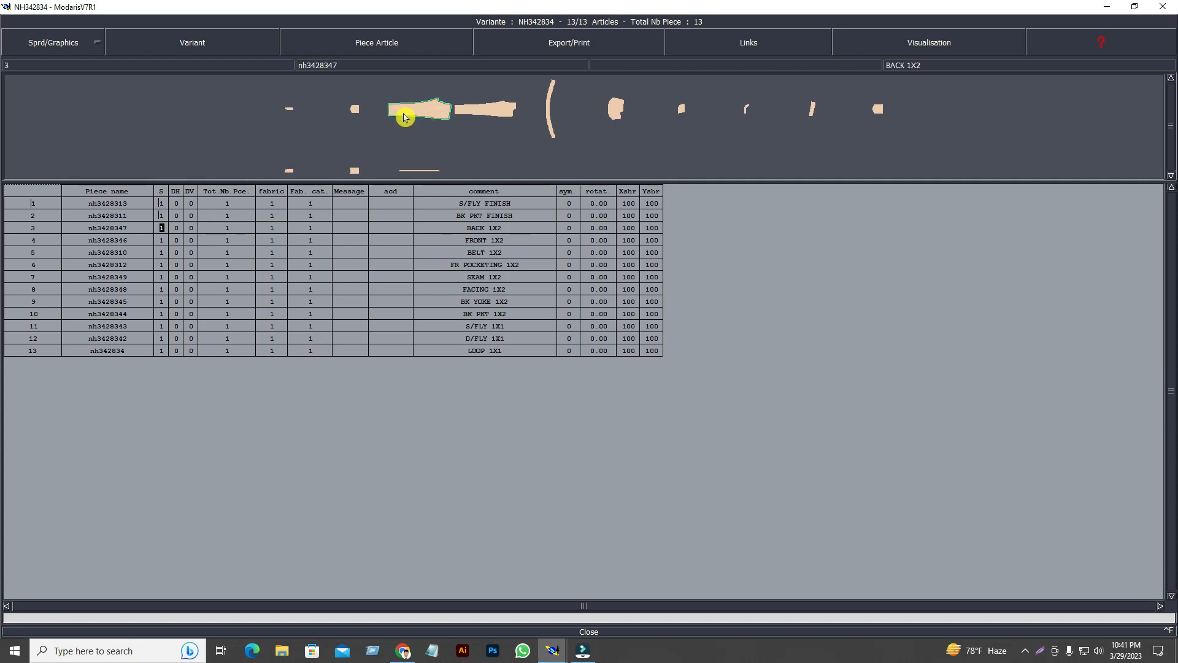
Make the BACK, FRONT and belt pieces mirrored pairs totalling two pieces each.
{"action": "left_click", "coordinate": [190, 240]}
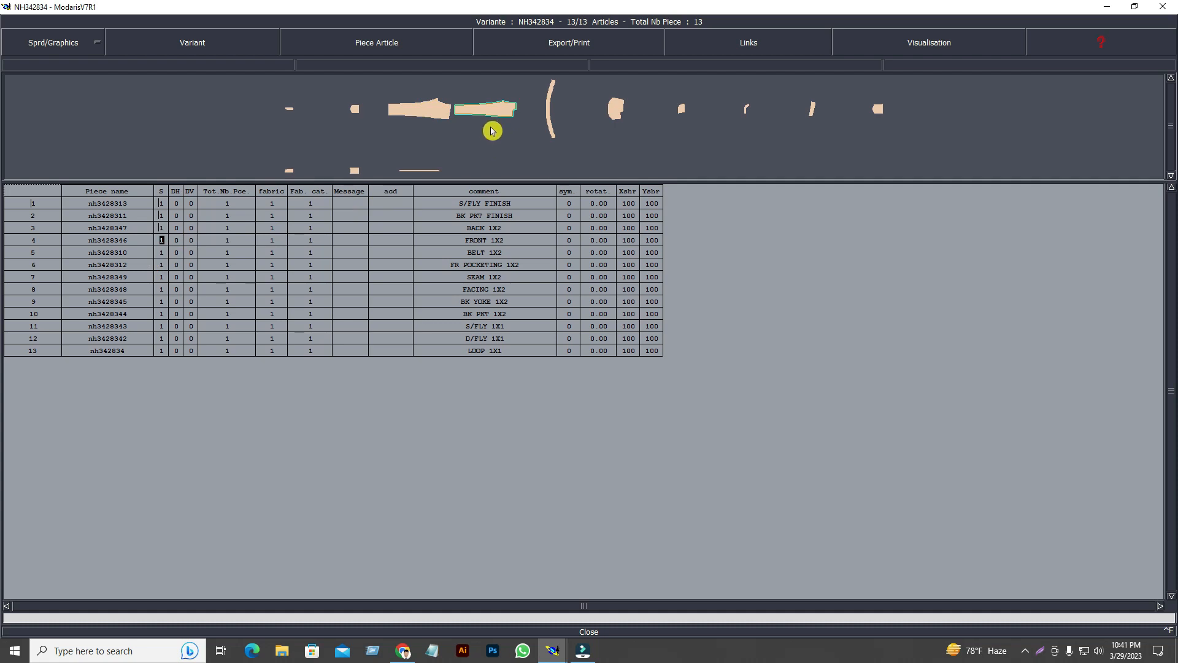
{"action": "left_click", "coordinate": [421, 122]}
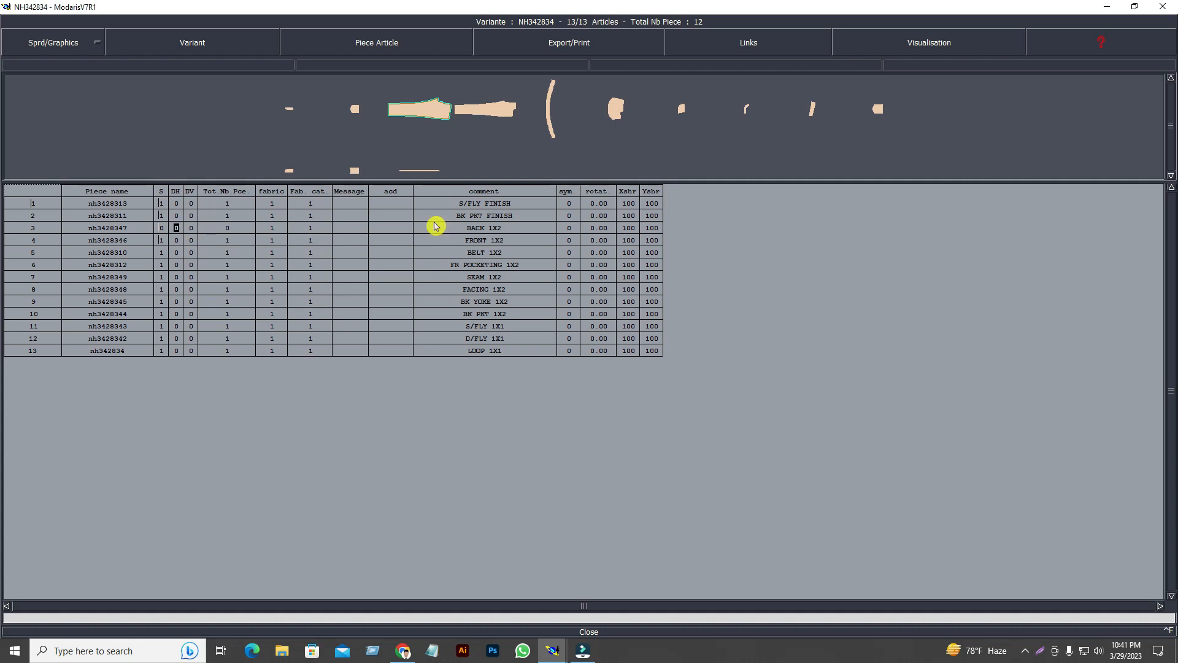
{"action": "left_click", "coordinate": [313, 436]}
{"action": "left_click", "coordinate": [218, 238]}
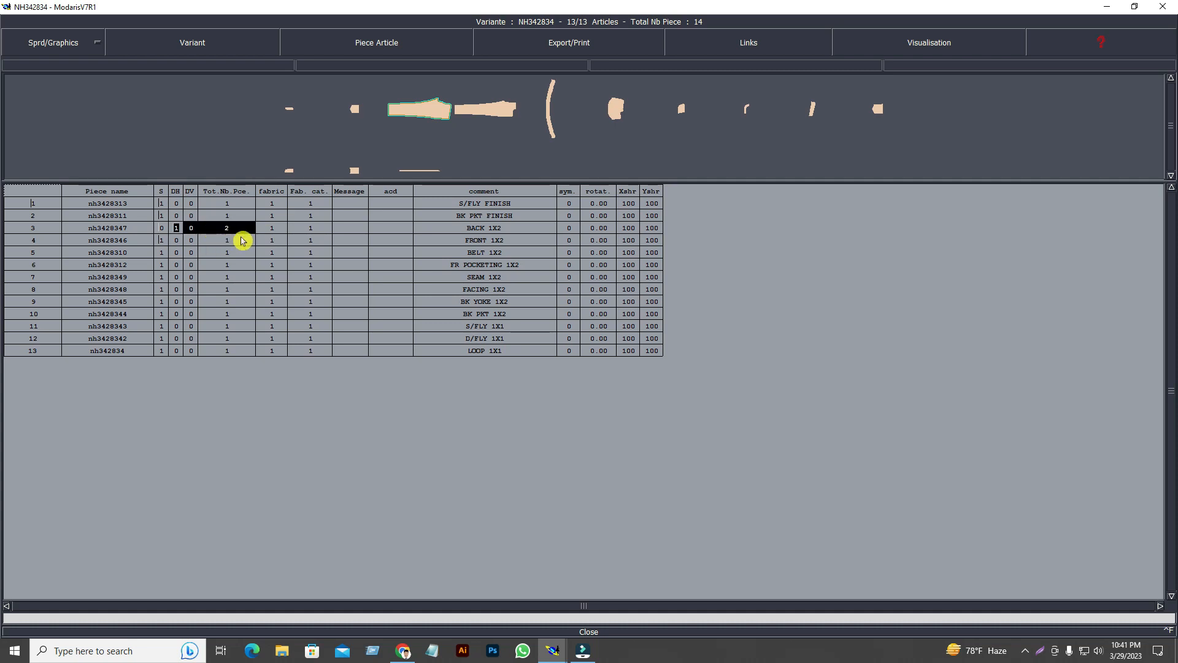
{"action": "left_click", "coordinate": [161, 240]}
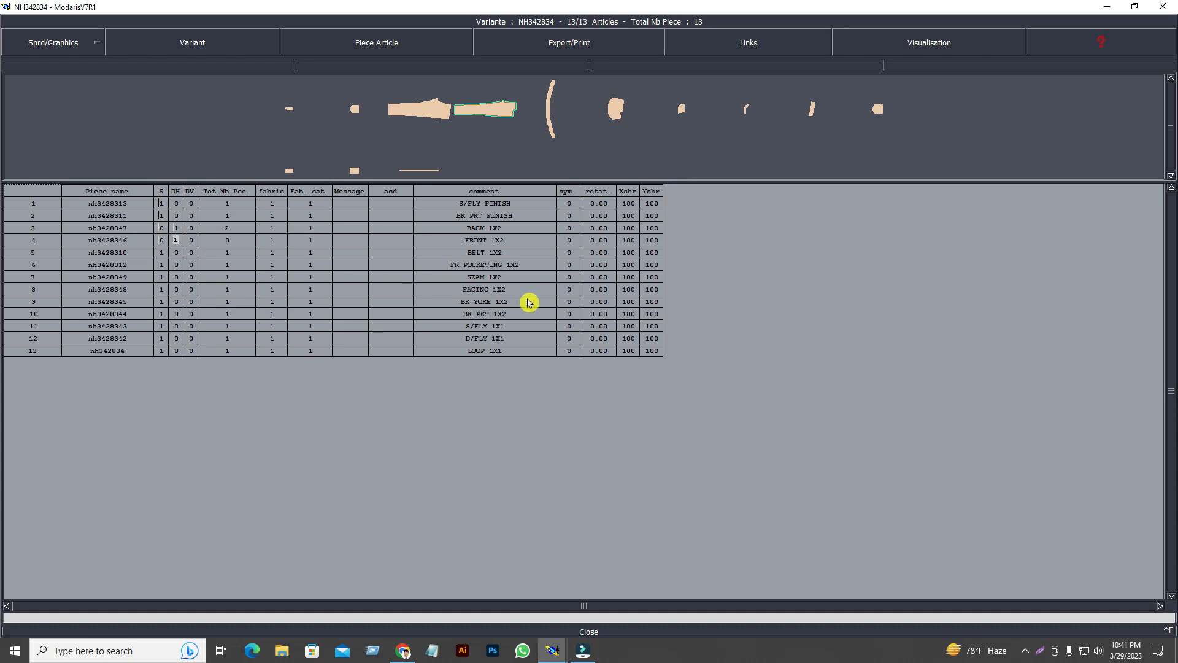
{"action": "left_click", "coordinate": [178, 240]}
{"action": "left_click", "coordinate": [177, 254]}
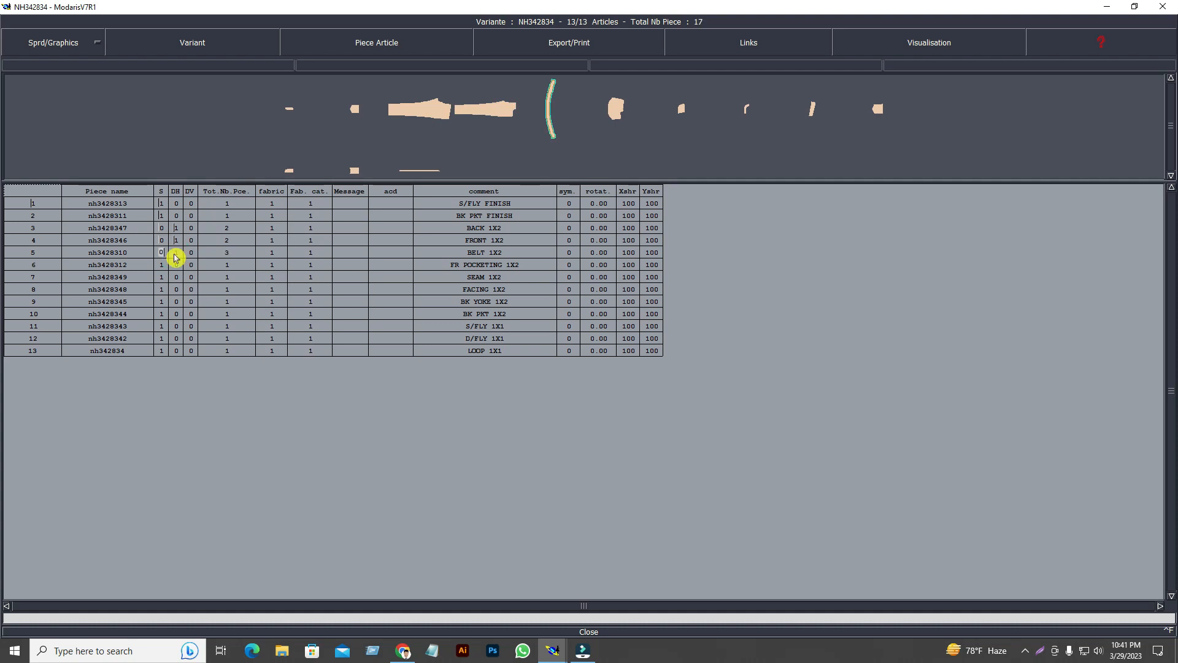
{"action": "left_click", "coordinate": [178, 402]}
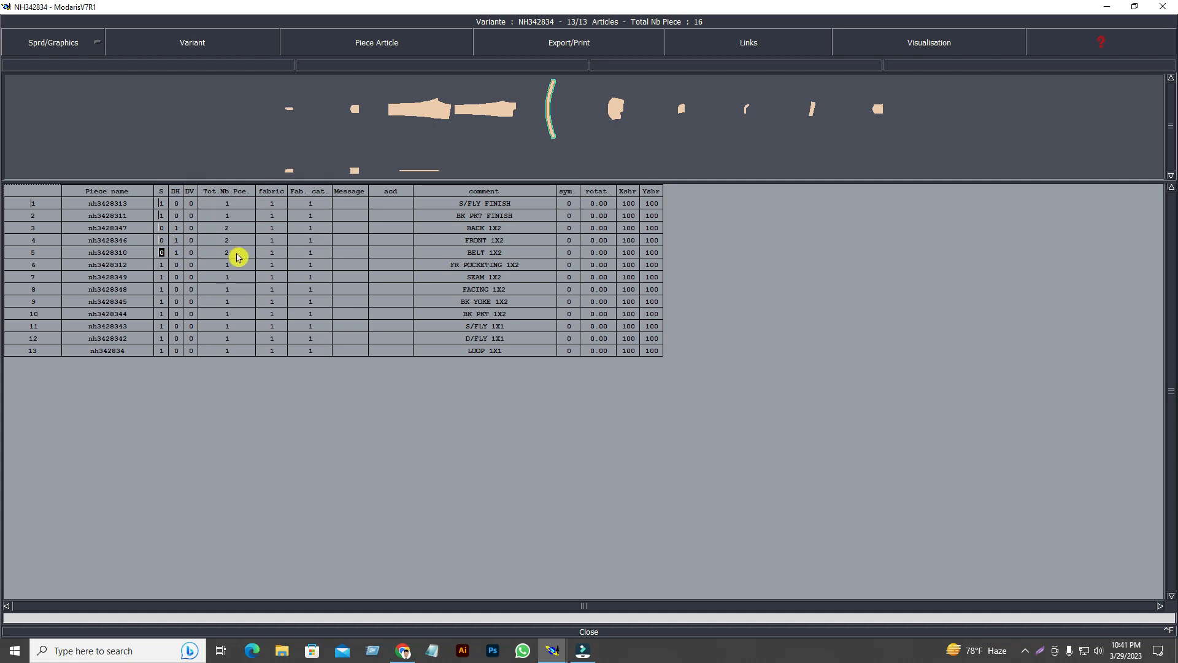
Set S 0 and DH 1 for the front pocketing, seam, facing and back yoke pieces.
{"action": "left_click", "coordinate": [162, 267]}
{"action": "type", "text": "0"}
{"action": "key", "text": "Right"}
{"action": "type", "text": "1"}
{"action": "key", "text": "Down"}
{"action": "type", "text": "1"}
{"action": "key", "text": "Left"}
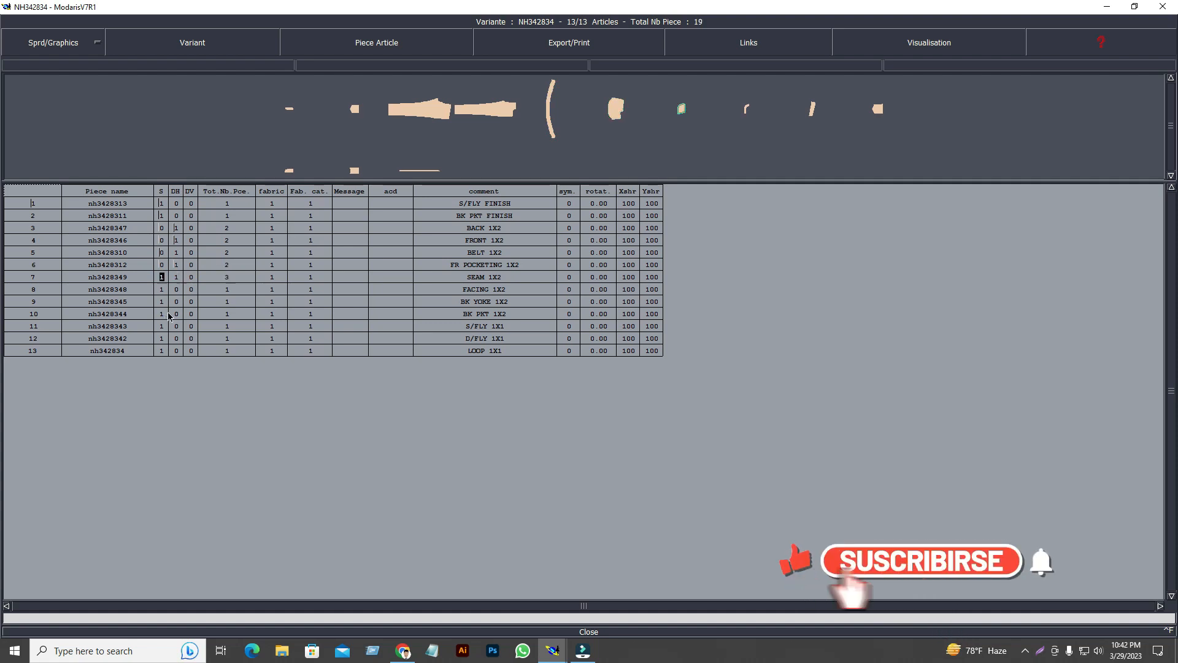
{"action": "type", "text": "0"}
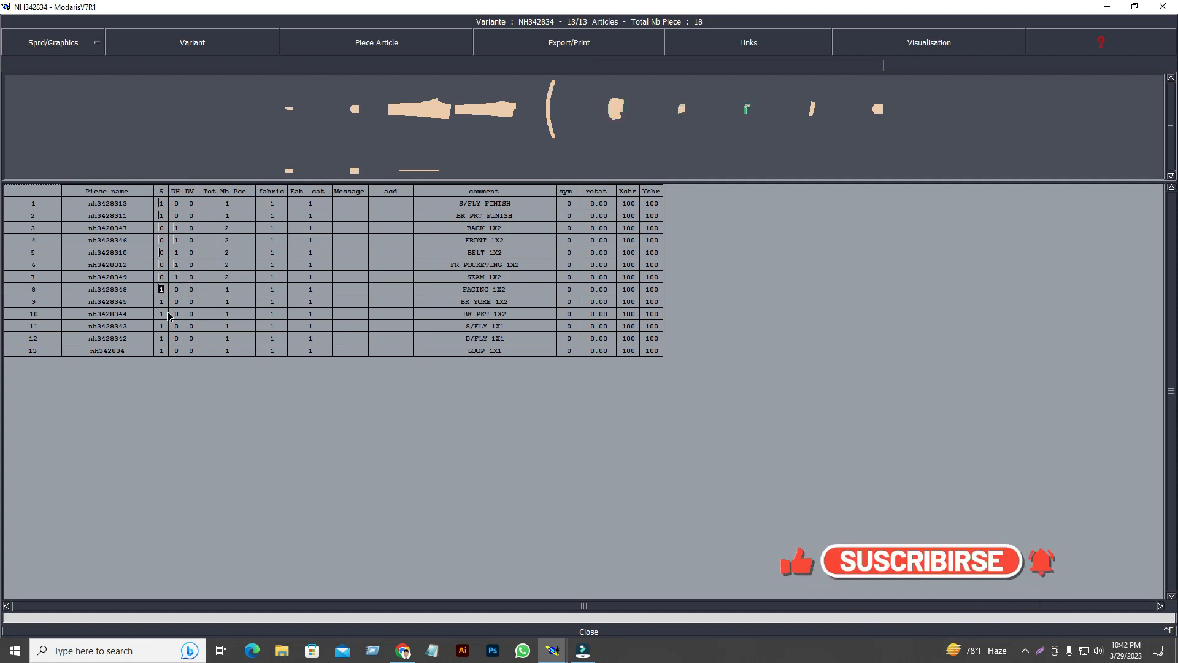
{"action": "type", "text": "0"}
{"action": "key", "text": "Right"}
{"action": "type", "text": "1"}
{"action": "key", "text": "Down"}
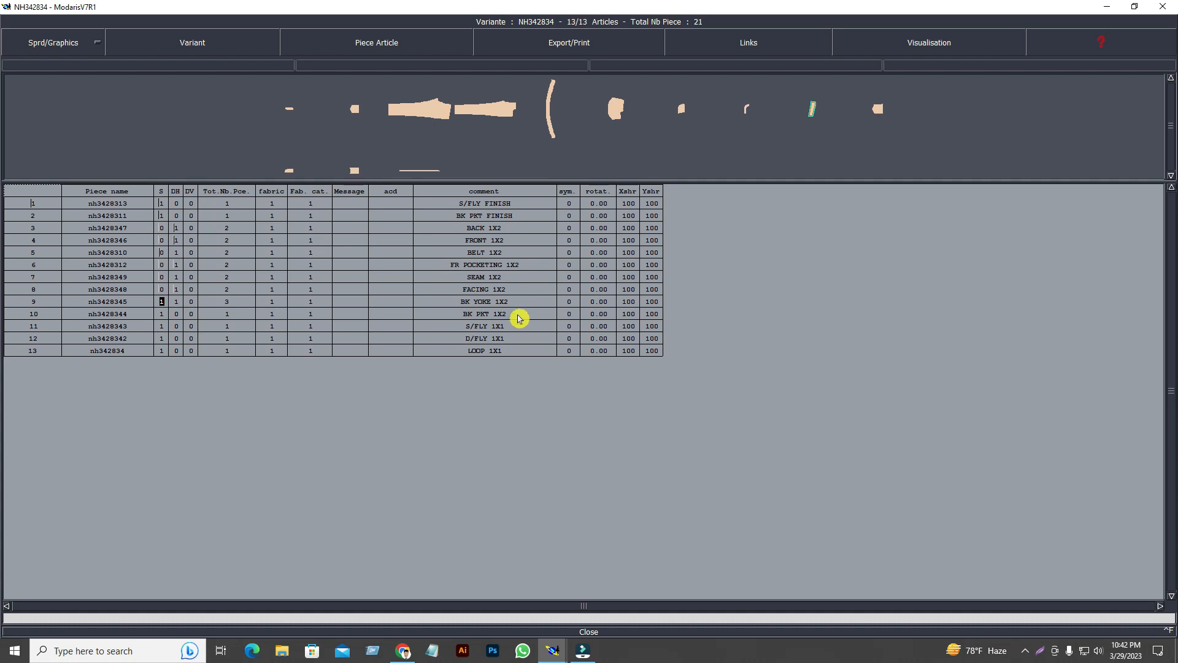
{"action": "key", "text": "Down"}
{"action": "left_click", "coordinate": [203, 358]}
Set the back pocket to S 0 and DH 1 as a mirrored pair.
{"action": "key", "text": "Right"}
{"action": "key", "text": "Down"}
{"action": "left_click", "coordinate": [203, 358]}
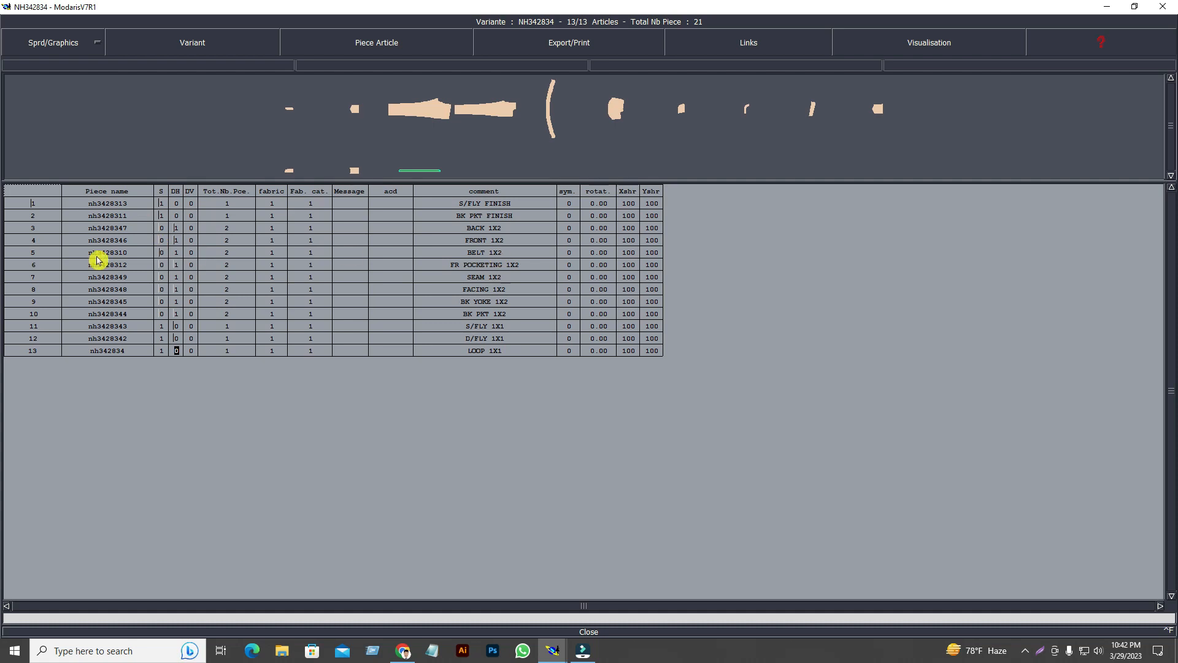
Try a count of 2 on FRONT, then restore its pair count DH 1.
{"action": "left_click", "coordinate": [160, 241]}
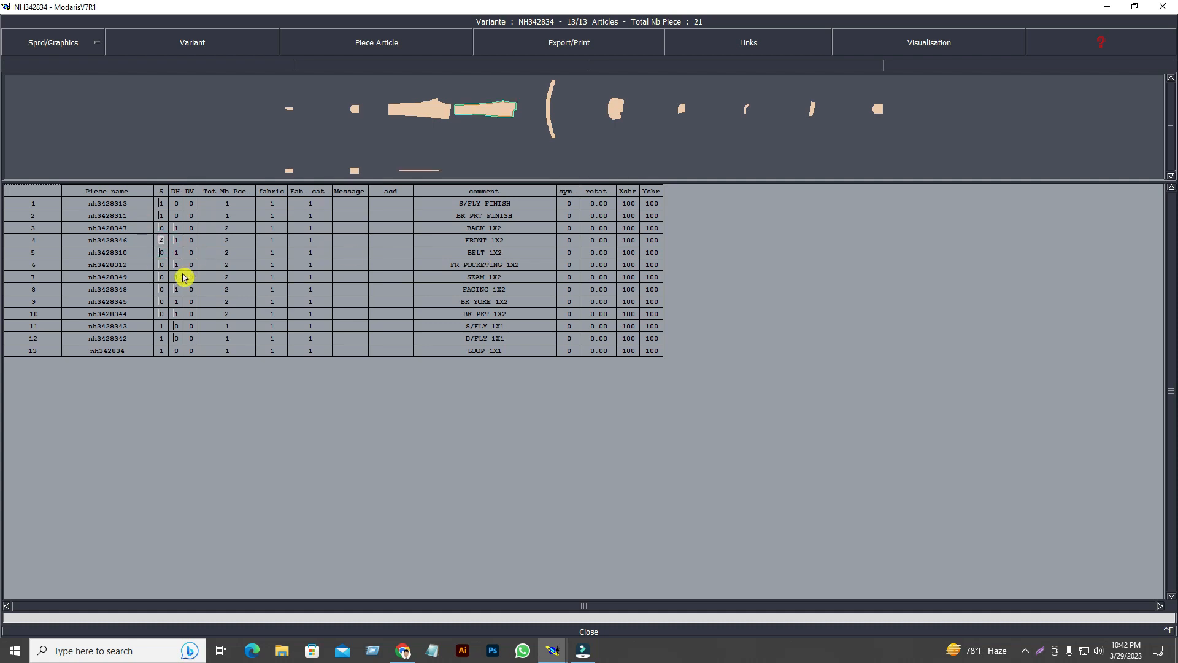
{"action": "left_click", "coordinate": [223, 418]}
{"action": "left_click_drag", "start_coordinate": [157, 243], "coordinate": [175, 241]}
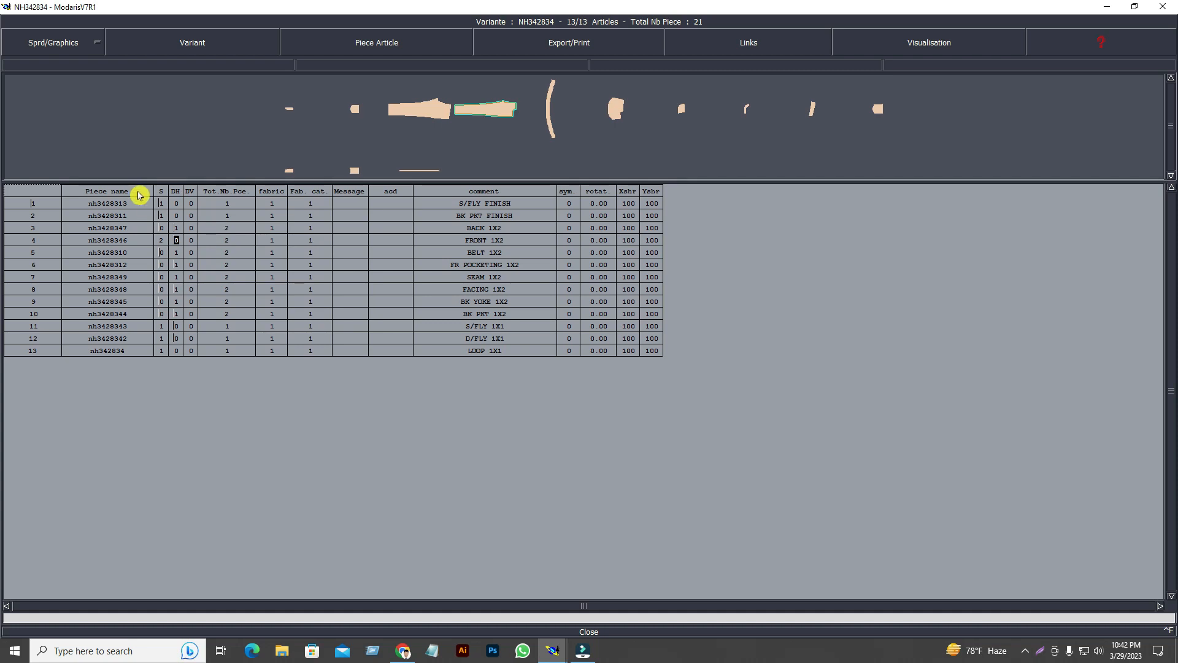
{"action": "left_click", "coordinate": [180, 243]}
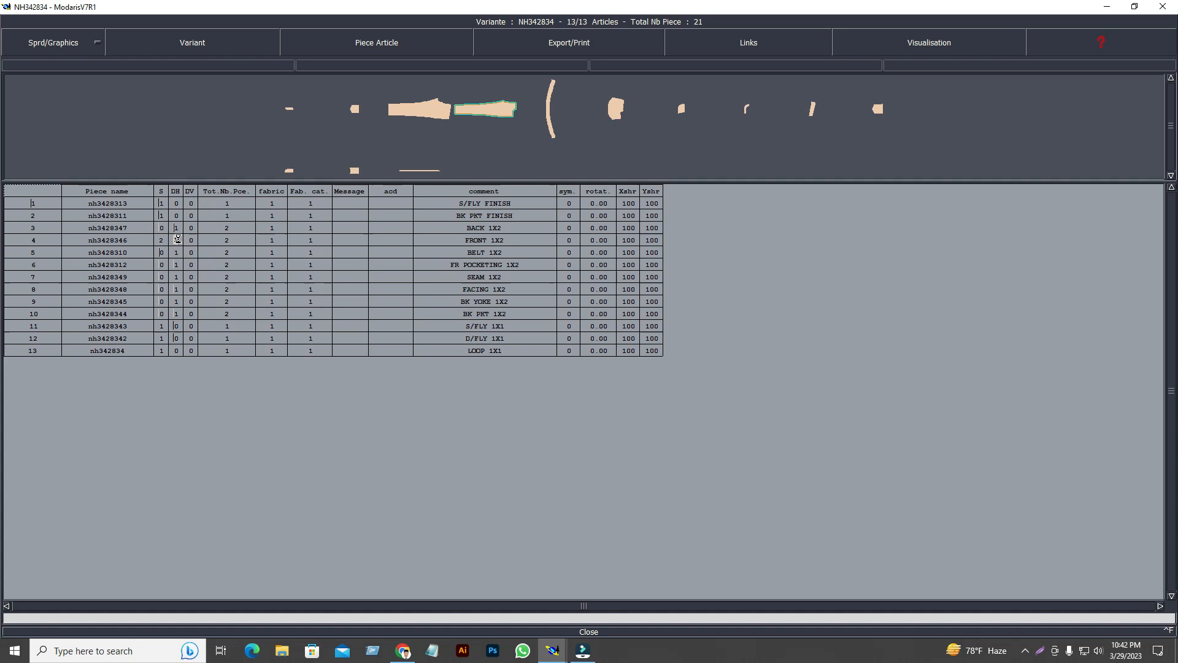
{"action": "left_click", "coordinate": [316, 414]}
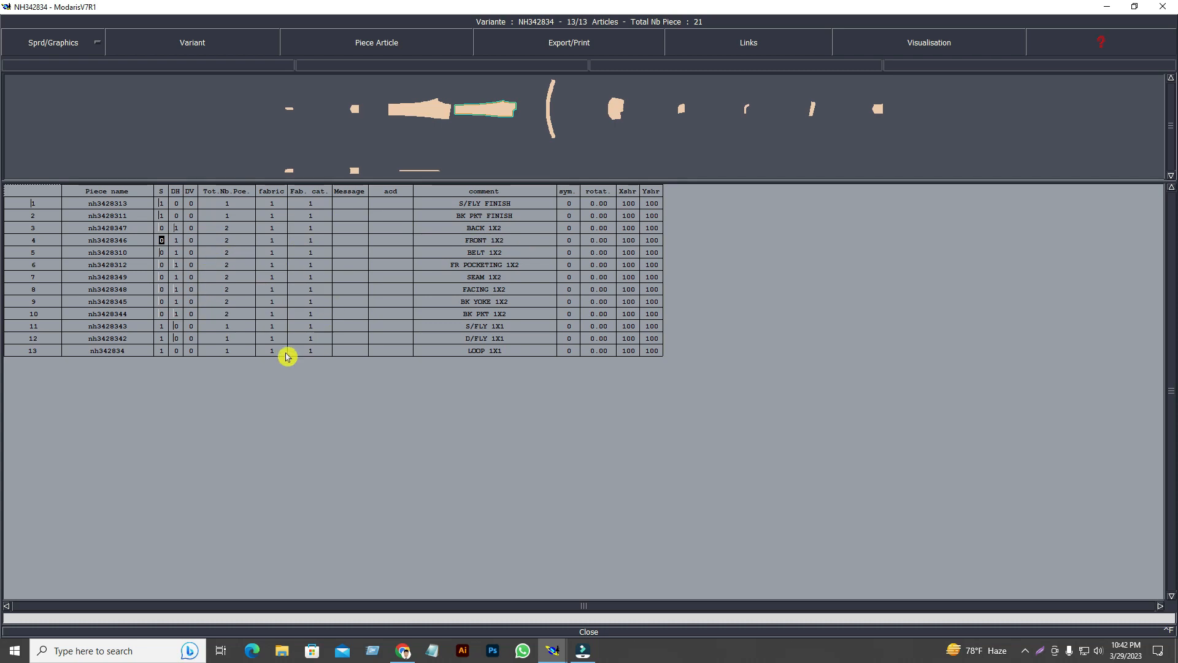
{"action": "left_click", "coordinate": [180, 243]}
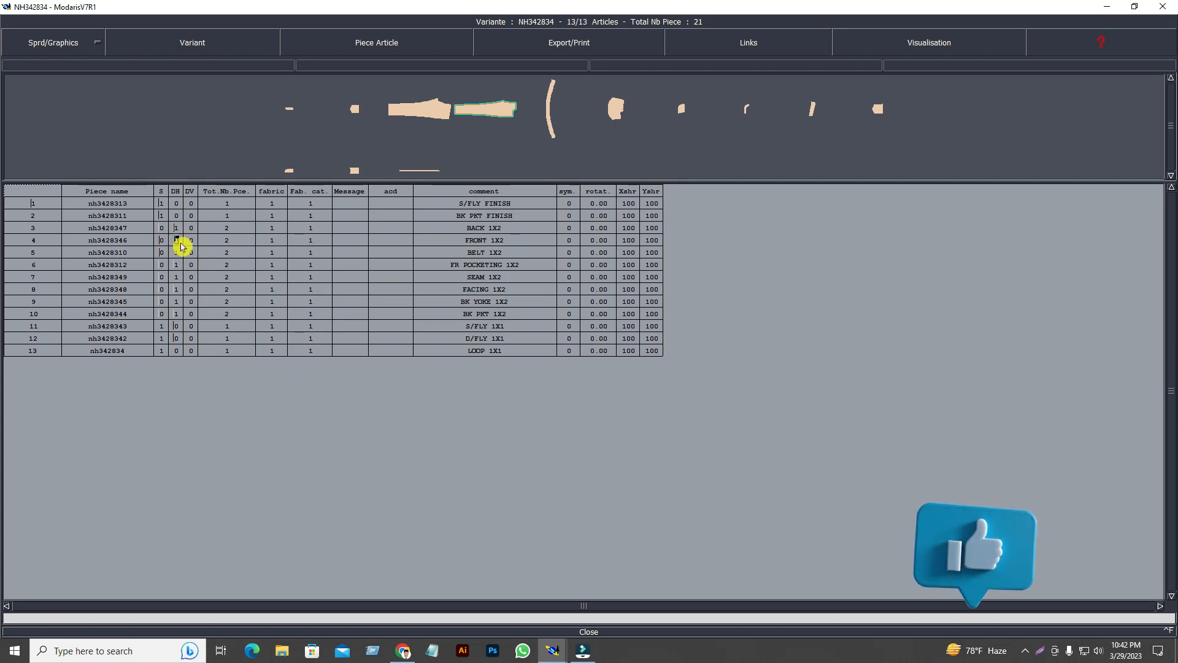
{"action": "left_click", "coordinate": [225, 424]}
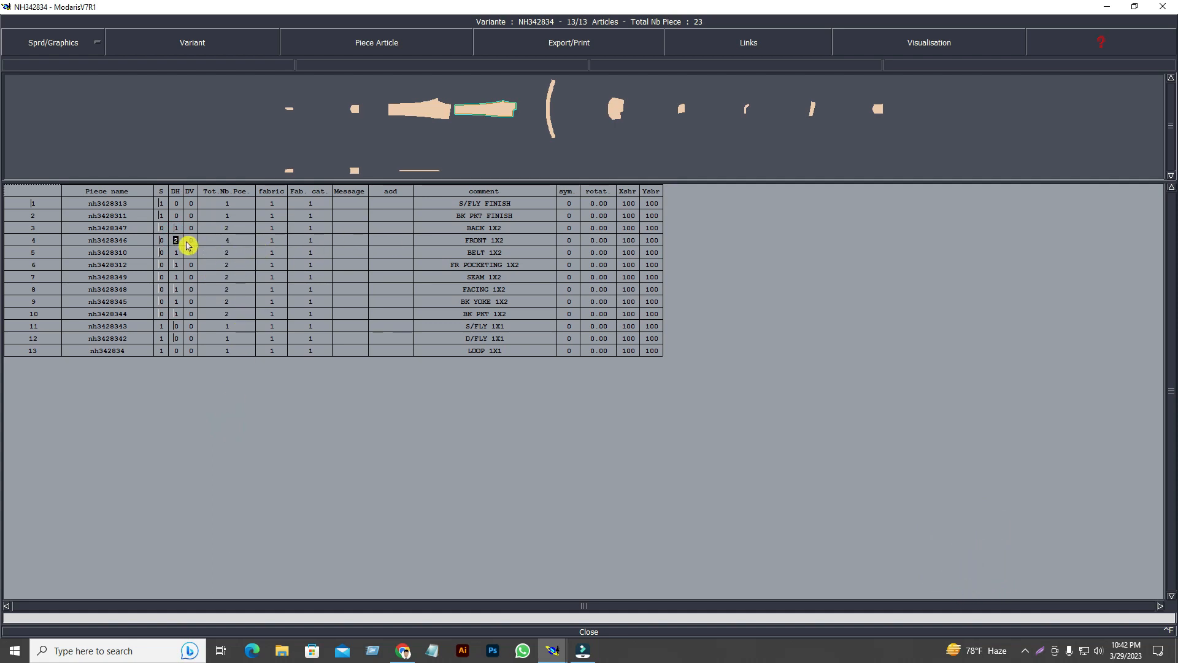
{"action": "left_click", "coordinate": [248, 451]}
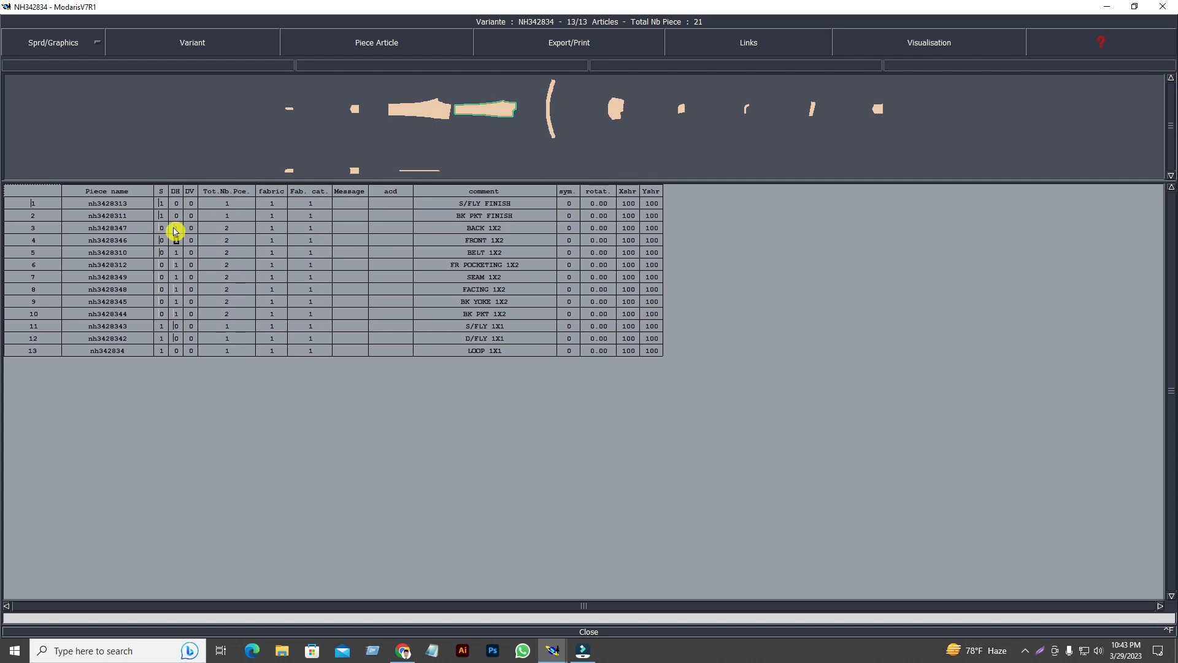
Review the pieces' single counts down the table to the seam piece.
{"action": "left_click", "coordinate": [163, 206]}
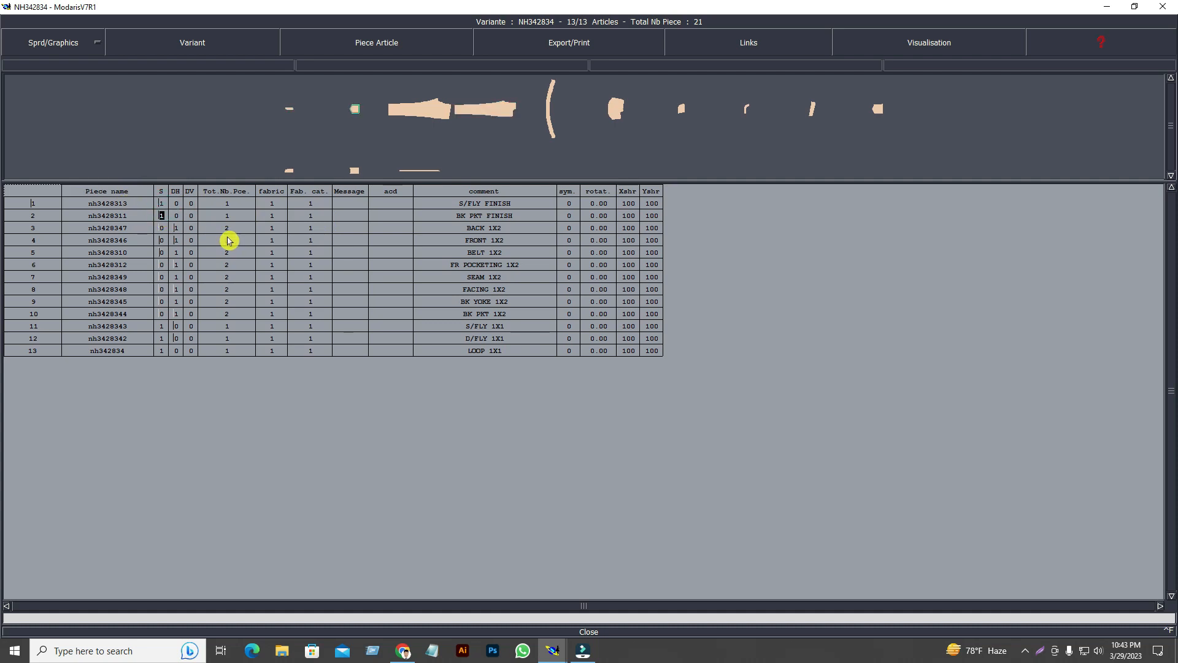
{"action": "key", "text": "Right"}
{"action": "key", "text": "Down"}
{"action": "key", "text": "Left"}
{"action": "key", "text": "Down"}
{"action": "key", "text": "Down"}
{"action": "key", "text": "Down"}
{"action": "key", "text": "Down"}
{"action": "key", "text": "Down"}
{"action": "key", "text": "Down"}
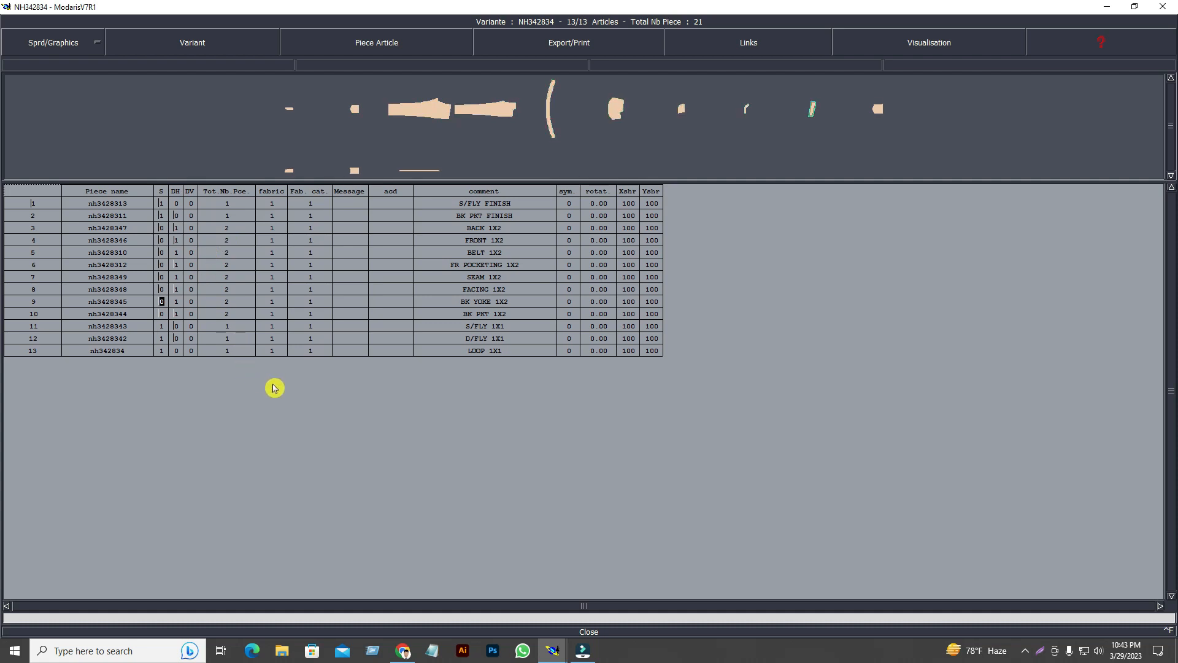
{"action": "left_click", "coordinate": [274, 406]}
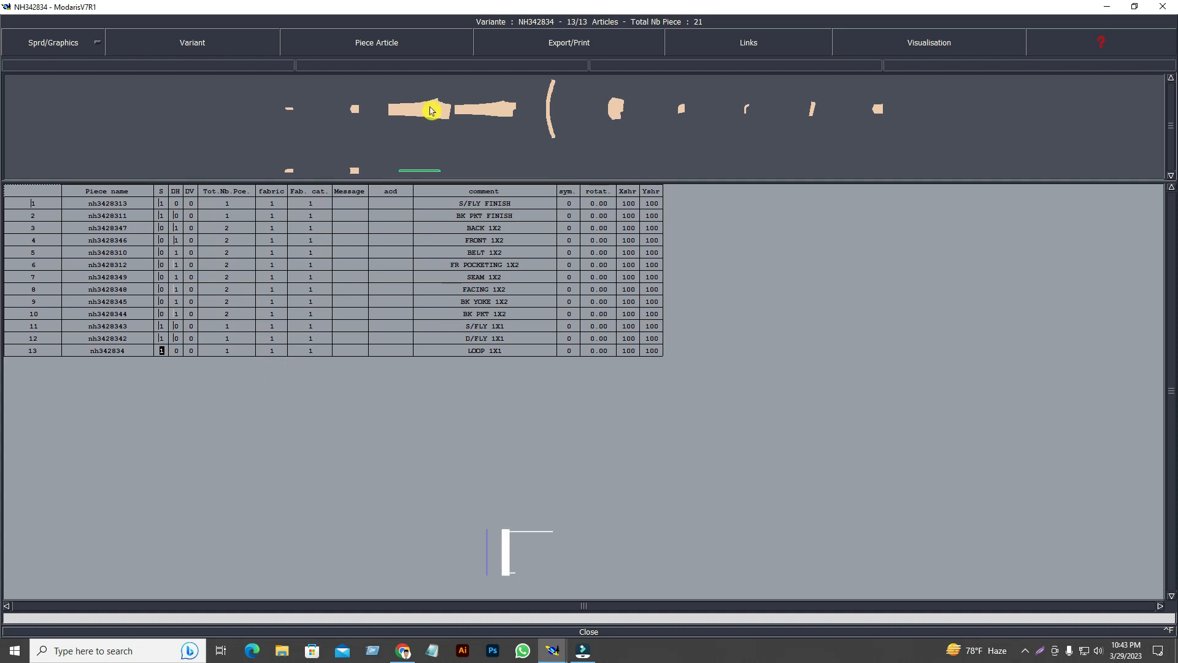
{"action": "left_click", "coordinate": [161, 278]}
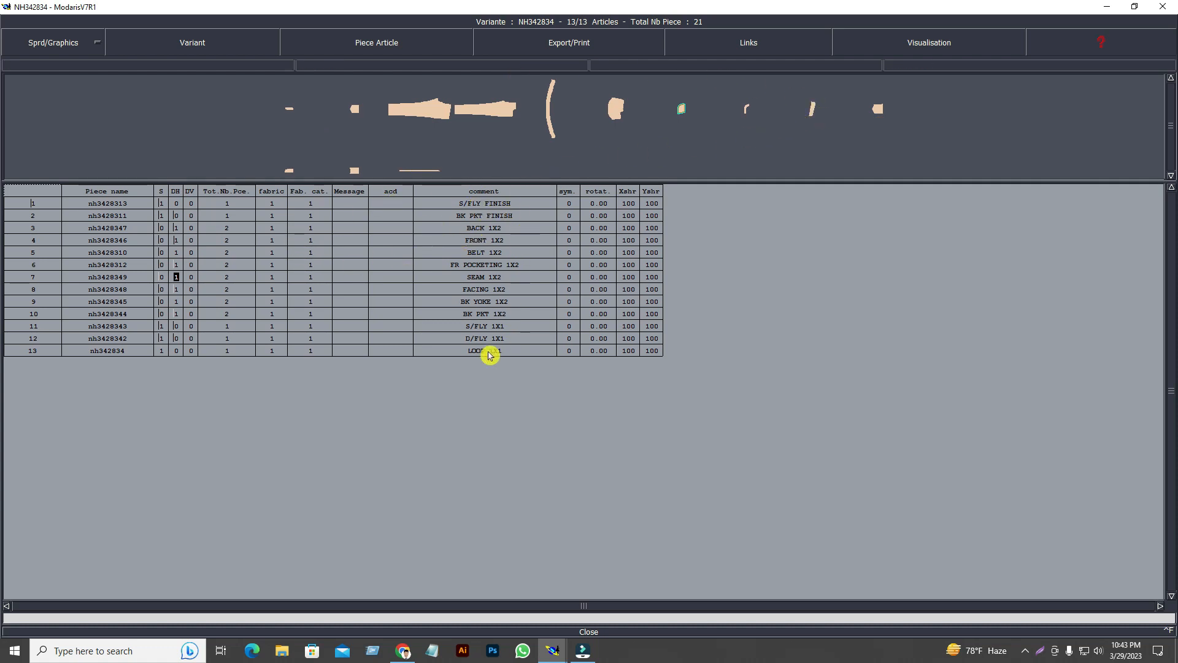
Step through the piece comments down to LOOP 1X1.
{"action": "left_click", "coordinate": [502, 205]}
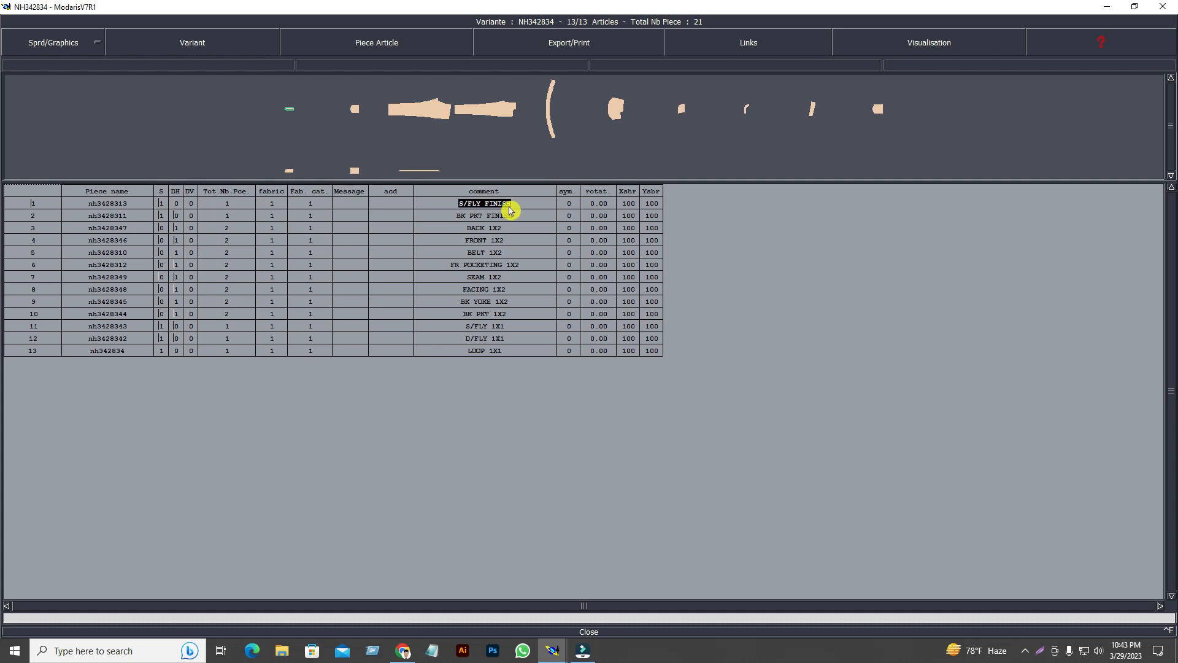
{"action": "key", "text": "Down"}
{"action": "key", "text": "Down"}
{"action": "key", "text": "Down"}
{"action": "key", "text": "Down"}
{"action": "key", "text": "Down"}
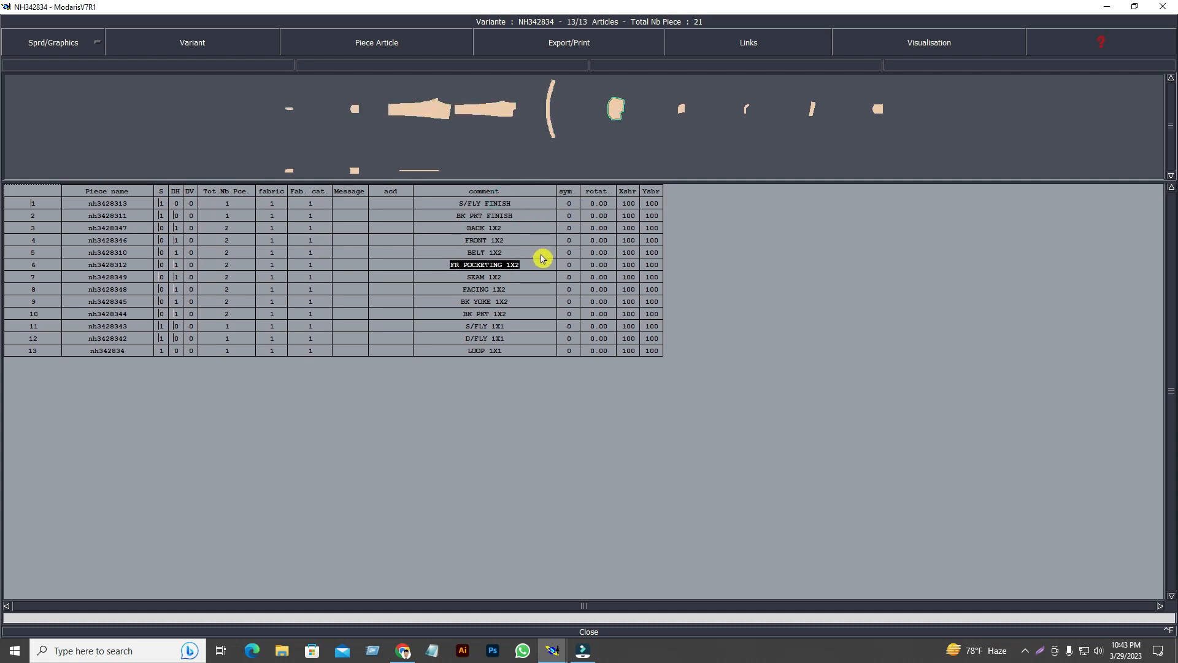
{"action": "key", "text": "Down"}
{"action": "key", "text": "Down"}
{"action": "key", "text": "Down"}
{"action": "key", "text": "Down"}
{"action": "key", "text": "Down"}
{"action": "key", "text": "Down"}
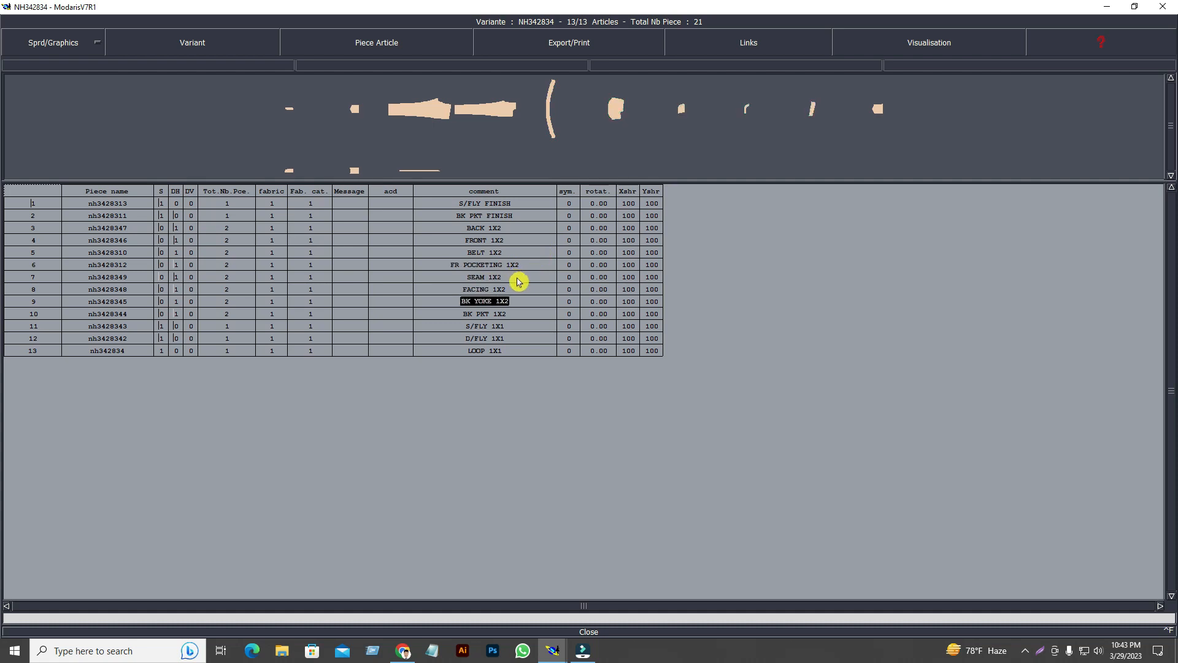
{"action": "key", "text": "Down"}
{"action": "left_click", "coordinate": [416, 418]}
Give the finish pieces fabric code F instead of 2.
{"action": "left_click", "coordinate": [271, 204]}
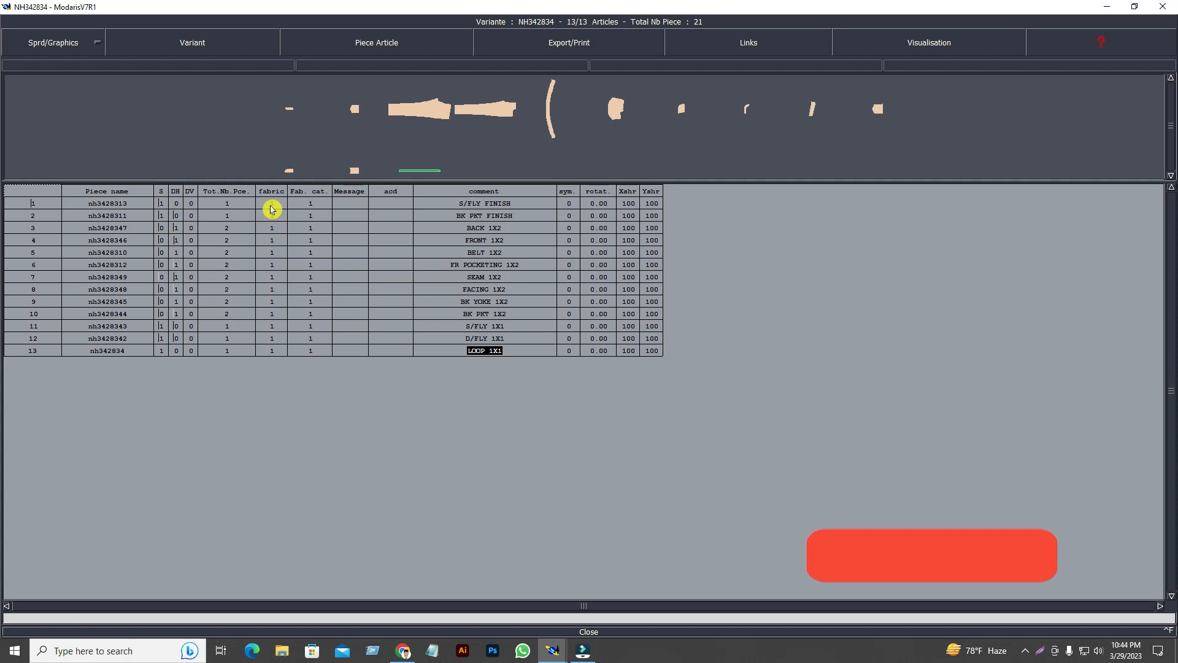
{"action": "type", "text": "2"}
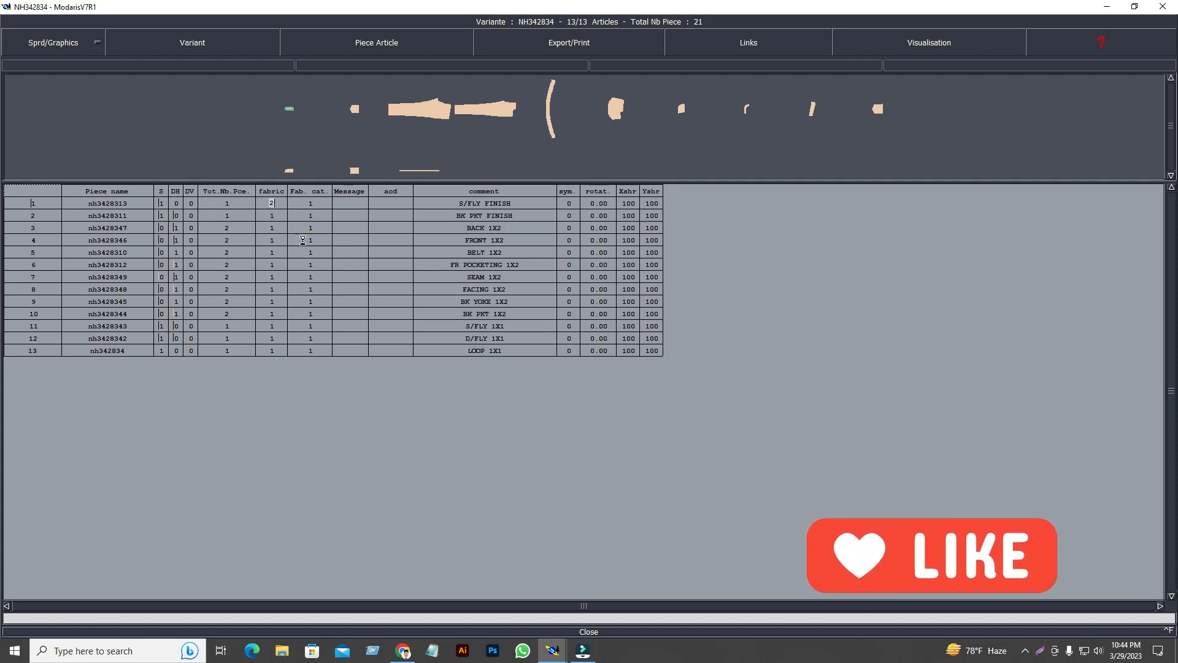
{"action": "left_click", "coordinate": [351, 471]}
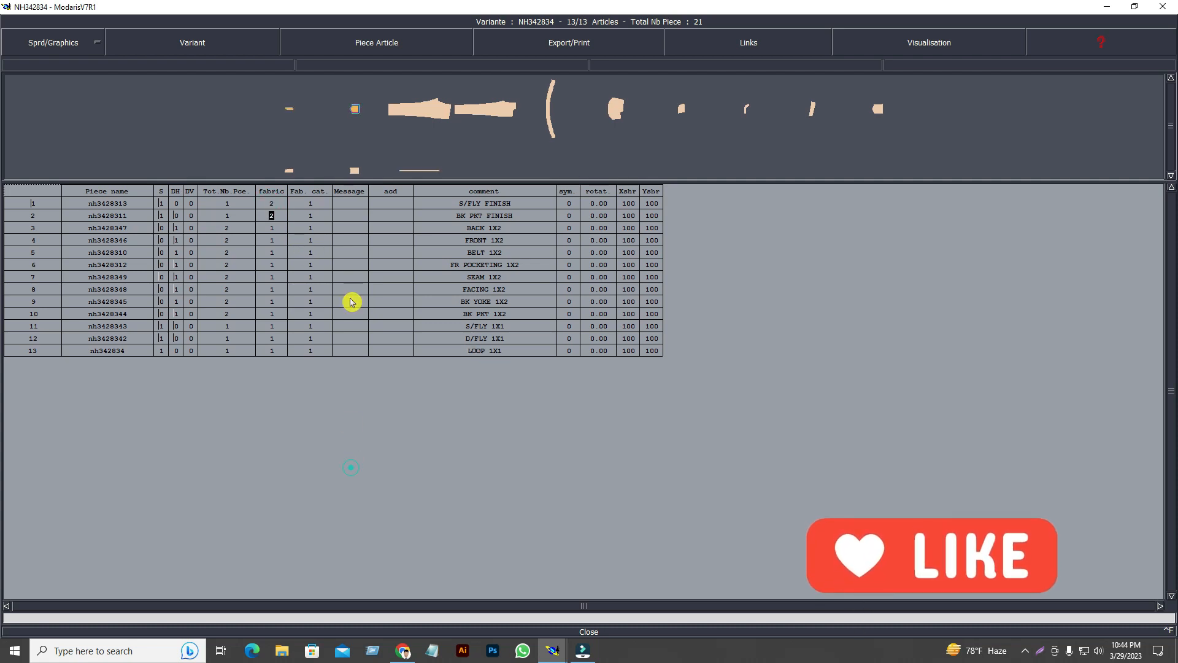
{"action": "key", "text": "Up"}
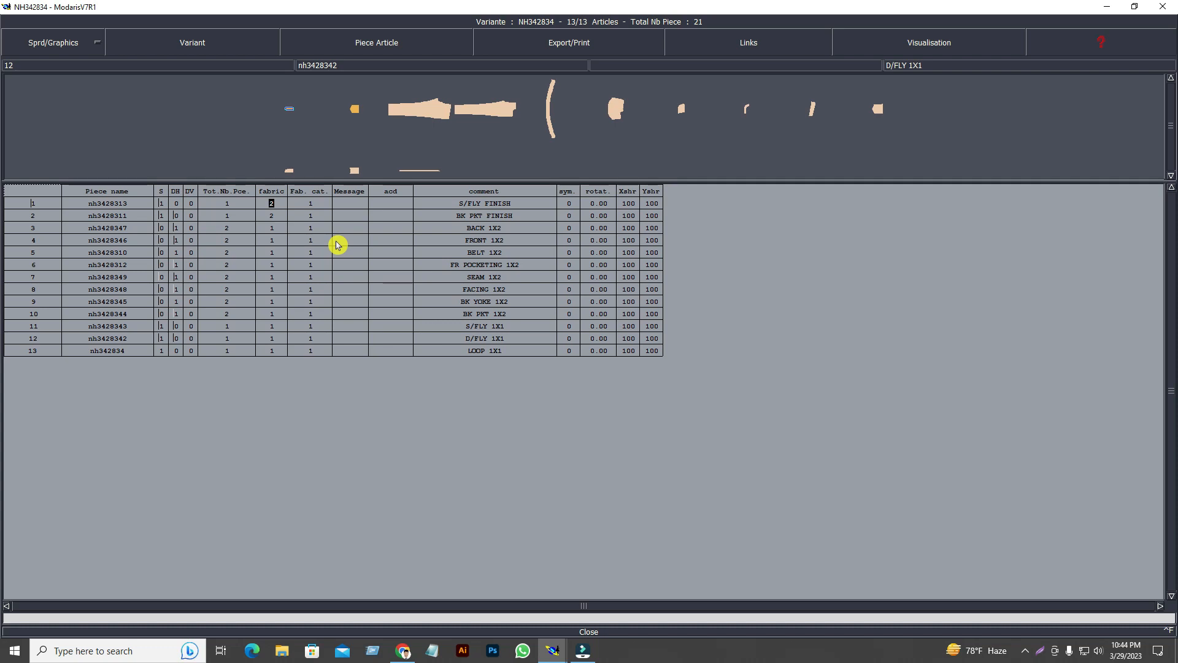
{"action": "type", "text": "F"}
{"action": "left_click", "coordinate": [317, 425]}
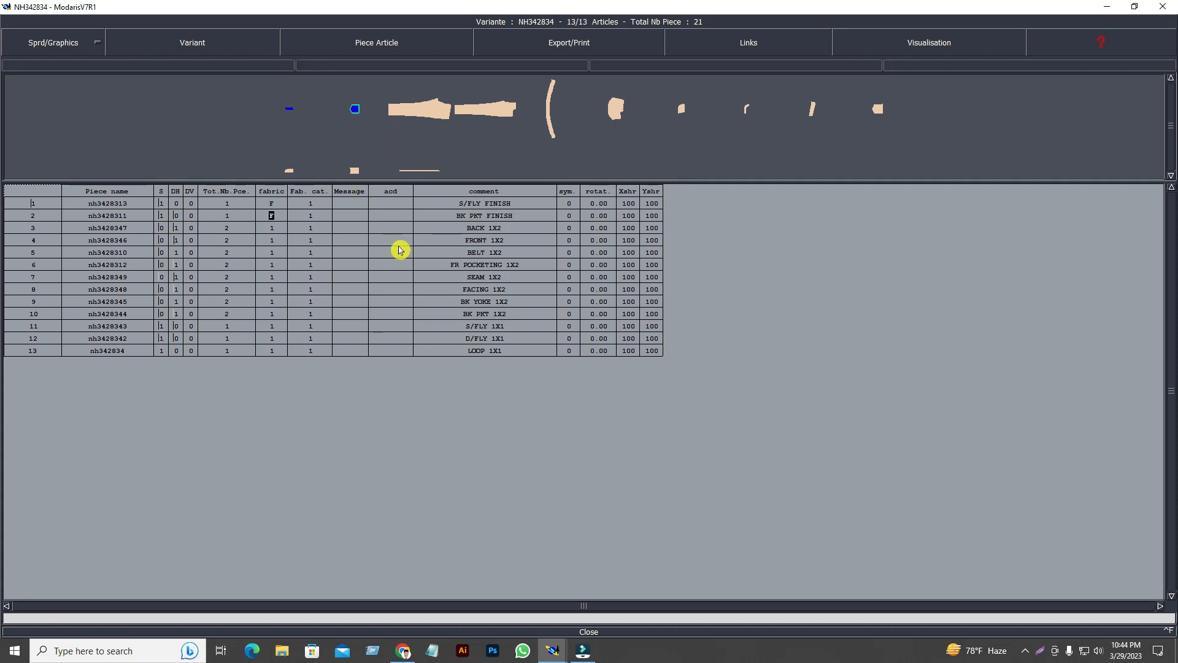
Select the FR POCKETING 1X2 piece's fabric cell.
{"action": "left_click", "coordinate": [271, 265]}
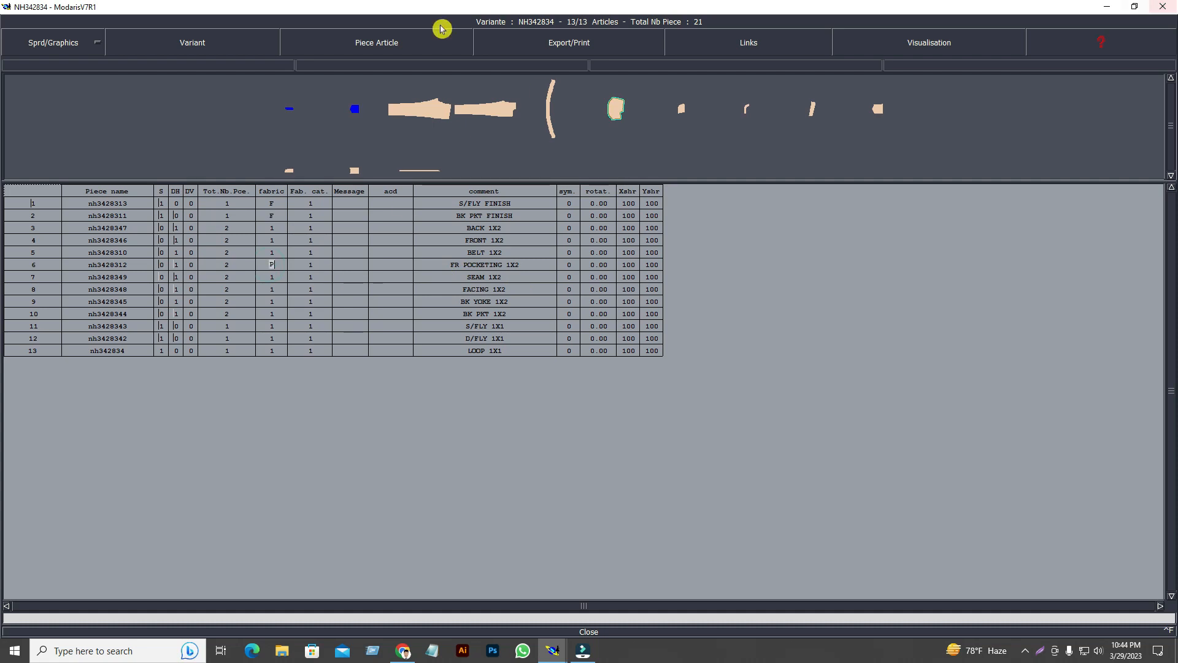
{"action": "left_click", "coordinate": [356, 409]}
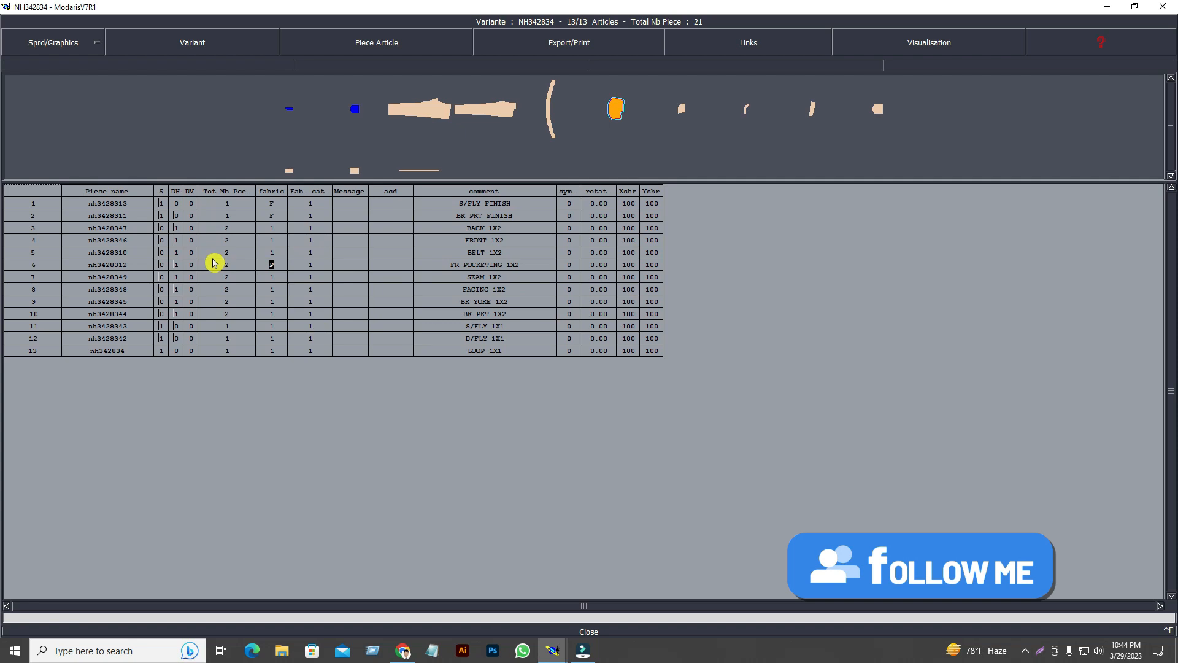
{"action": "left_click", "coordinate": [265, 267]}
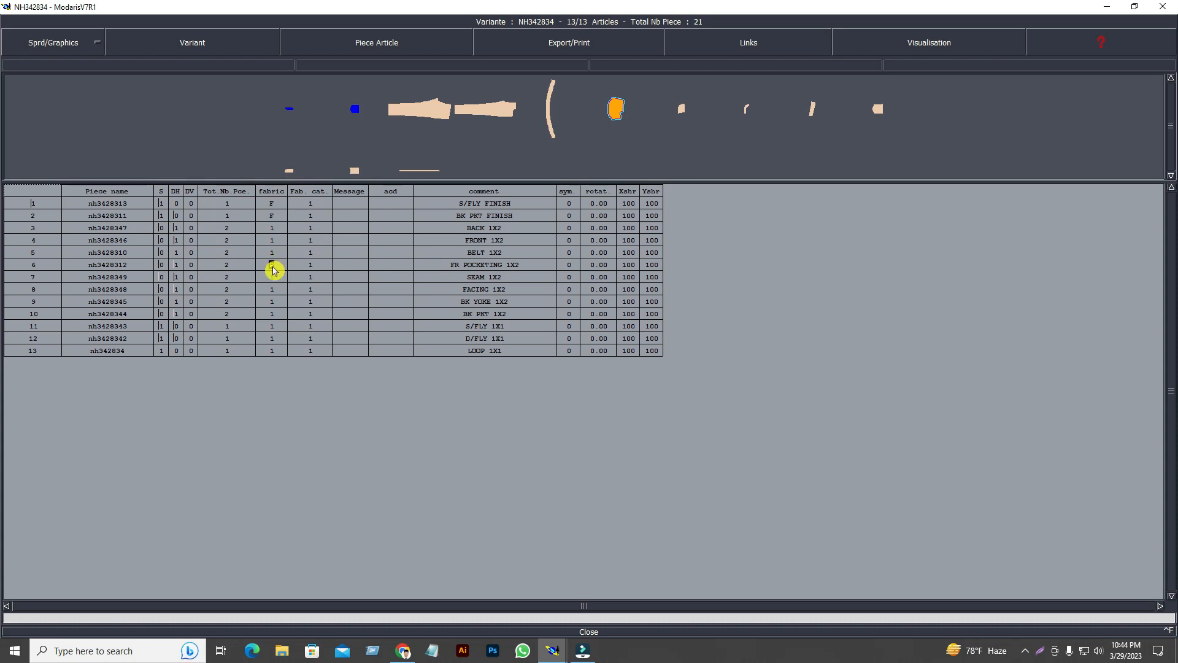
{"action": "left_click", "coordinate": [271, 290]}
Enter P for the pocketing, then fill fabric code A down the pieces from BACK.
{"action": "left_click", "coordinate": [268, 266]}
{"action": "type", "text": "P"}
{"action": "left_click", "coordinate": [273, 204]}
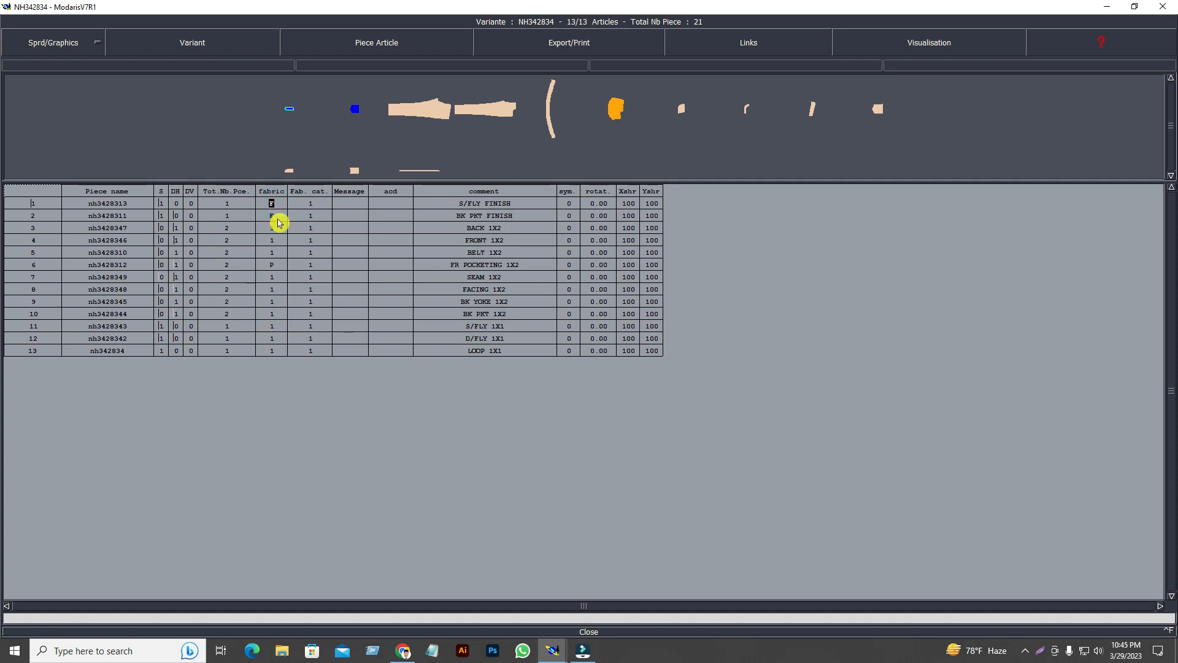
{"action": "left_click", "coordinate": [277, 226]}
{"action": "type", "text": "A"}
{"action": "key", "text": "Down"}
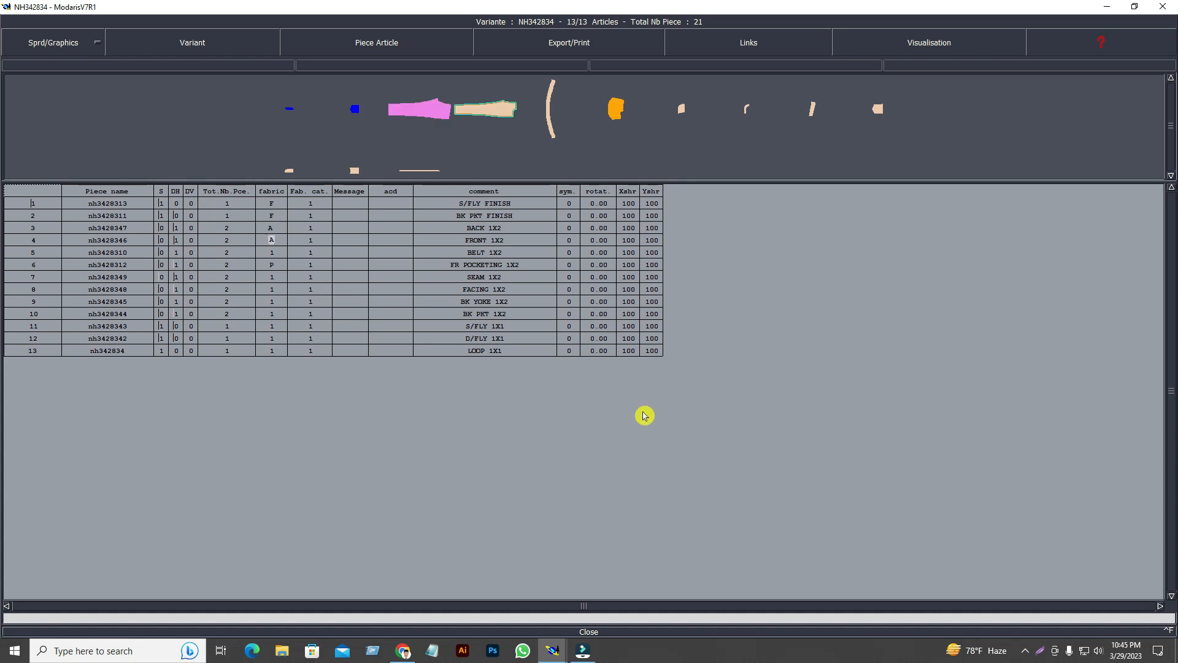
{"action": "type", "text": "A"}
{"action": "key", "text": "Down"}
{"action": "key", "text": "Down"}
{"action": "key", "text": "Down"}
{"action": "type", "text": "A"}
{"action": "key", "text": "Down"}
{"action": "type", "text": "A"}
{"action": "key", "text": "Down"}
{"action": "type", "text": "A"}
{"action": "key", "text": "Down"}
{"action": "type", "text": "A"}
{"action": "key", "text": "Down"}
{"action": "type", "text": "A"}
{"action": "key", "text": "Down"}
{"action": "type", "text": "A"}
{"action": "key", "text": "Down"}
{"action": "key", "text": "a"}
{"action": "key", "text": "Down"}
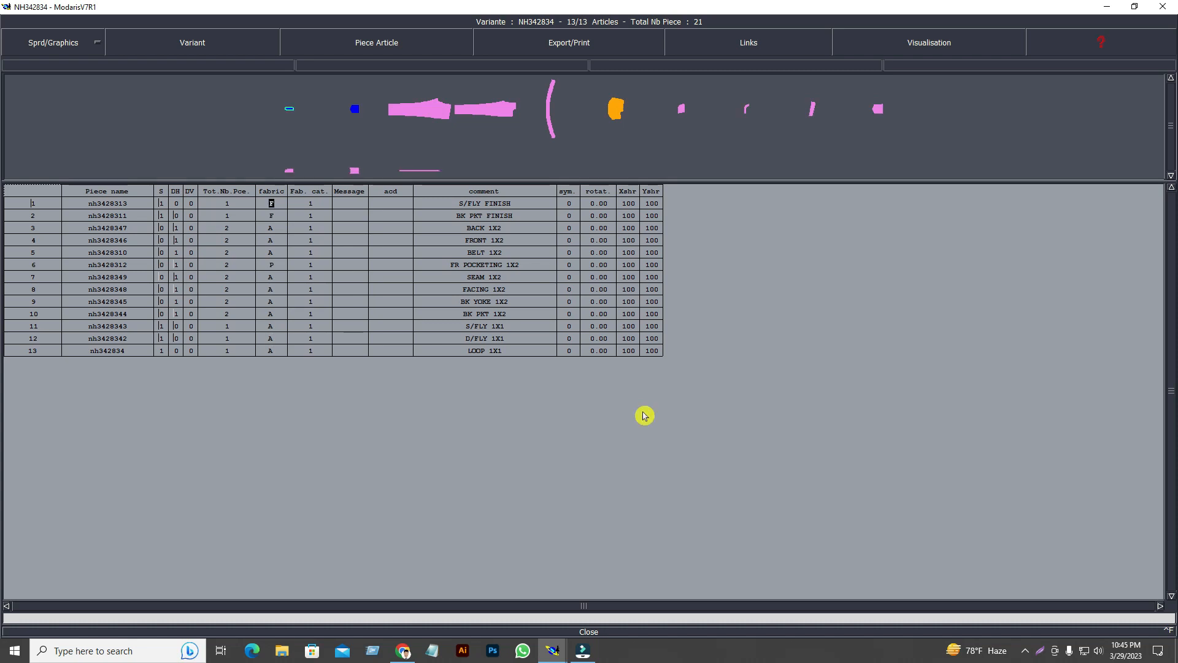
Replace those codes with S from BACK through row 13, skipping the pocketing.
{"action": "left_click", "coordinate": [266, 227]}
{"action": "type", "text": "S"}
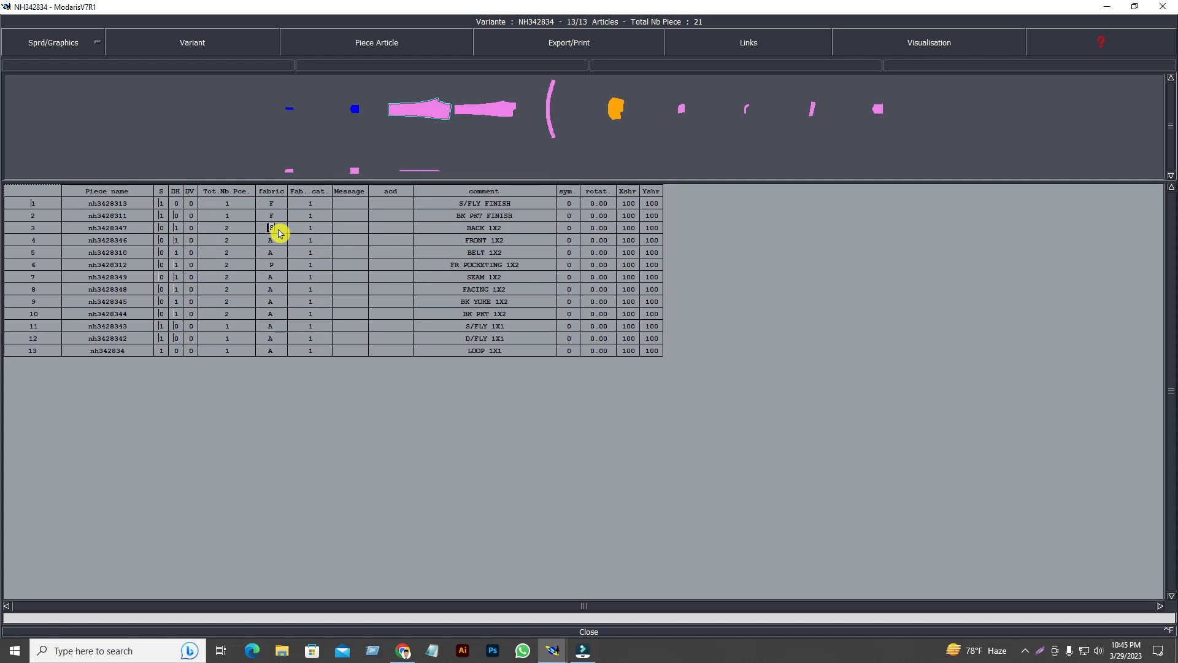
{"action": "key", "text": "Down"}
{"action": "type", "text": "S"}
{"action": "key", "text": "Down"}
{"action": "key", "text": "Down"}
{"action": "key", "text": "Down"}
{"action": "type", "text": "S"}
{"action": "key", "text": "Down"}
{"action": "type", "text": "S"}
{"action": "key", "text": "Down"}
{"action": "type", "text": "S"}
{"action": "key", "text": "Down"}
{"action": "type", "text": "S"}
{"action": "key", "text": "Down"}
{"action": "type", "text": "S"}
{"action": "key", "text": "Down"}
{"action": "type", "text": "S"}
{"action": "key", "text": "Down"}
{"action": "type", "text": "S"}
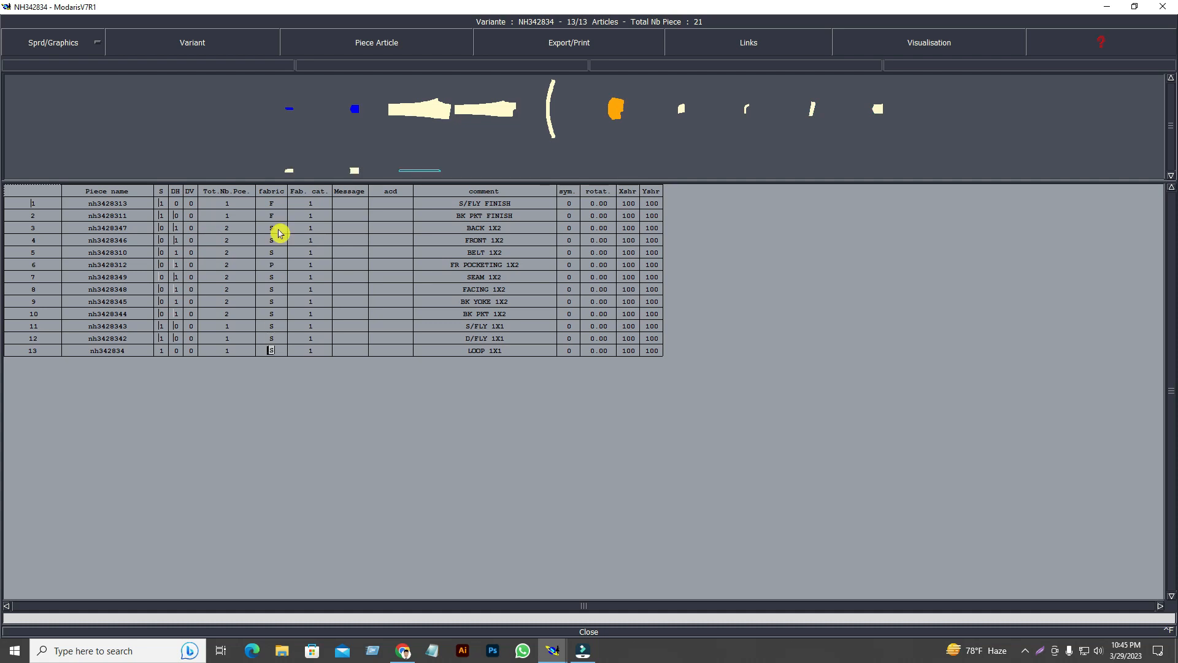
{"action": "key", "text": "Down"}
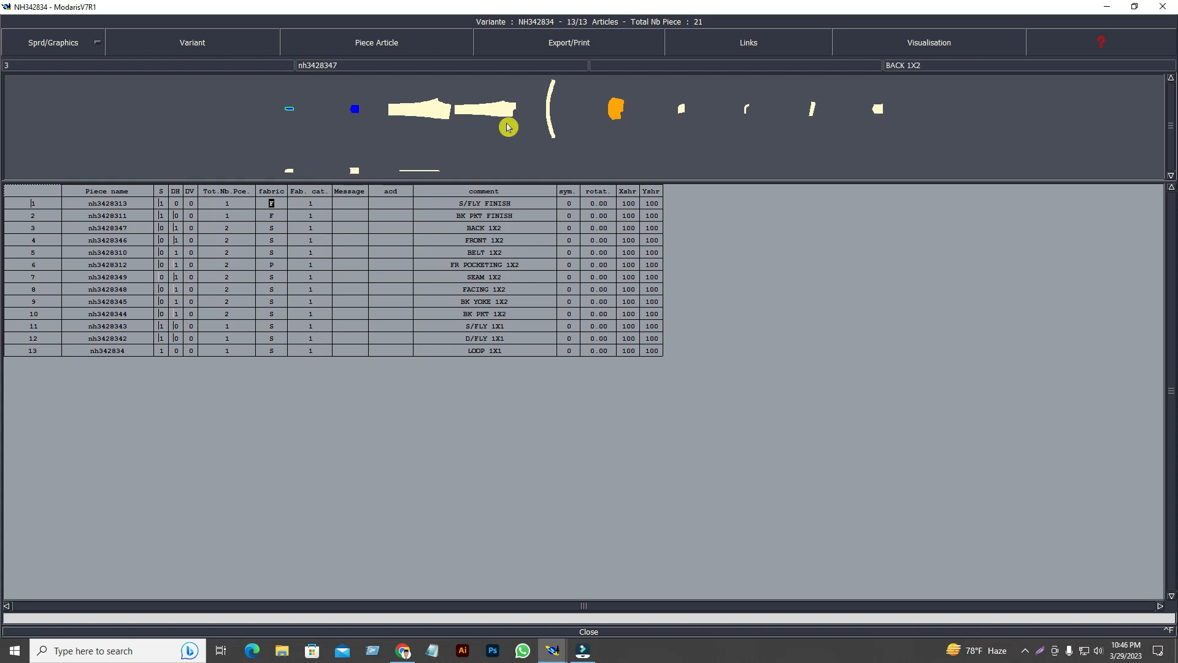
Close the variant table and colour the pieces by fabric type (FType).
{"action": "left_click", "coordinate": [598, 631]}
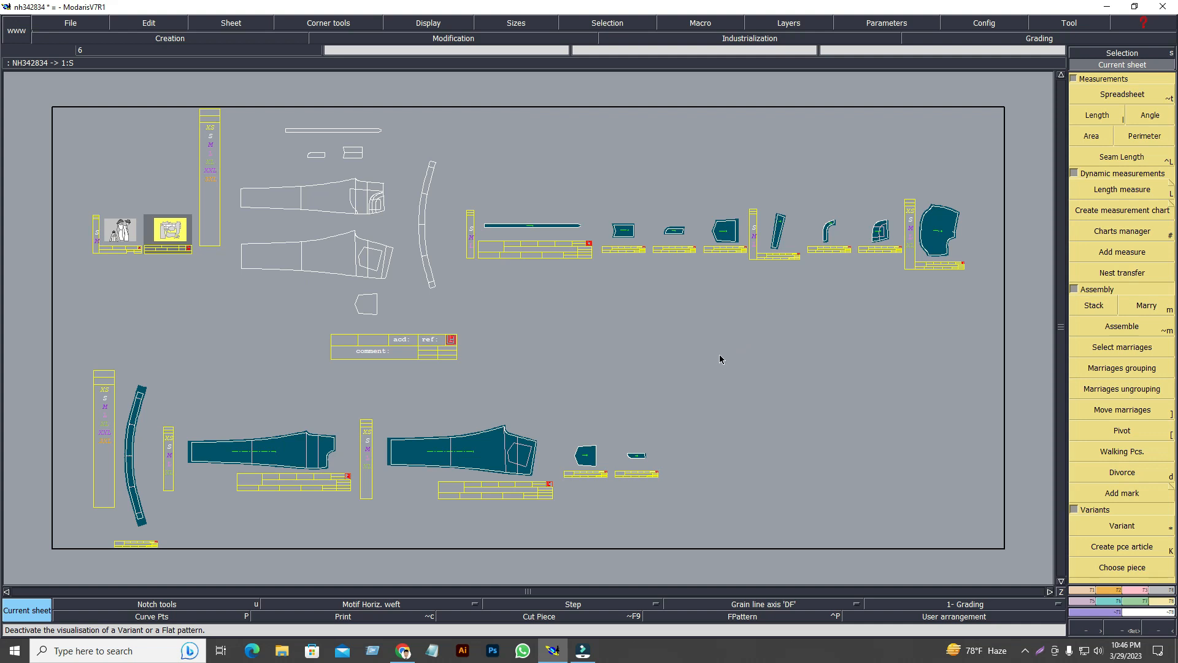
{"action": "left_click", "coordinate": [428, 25]}
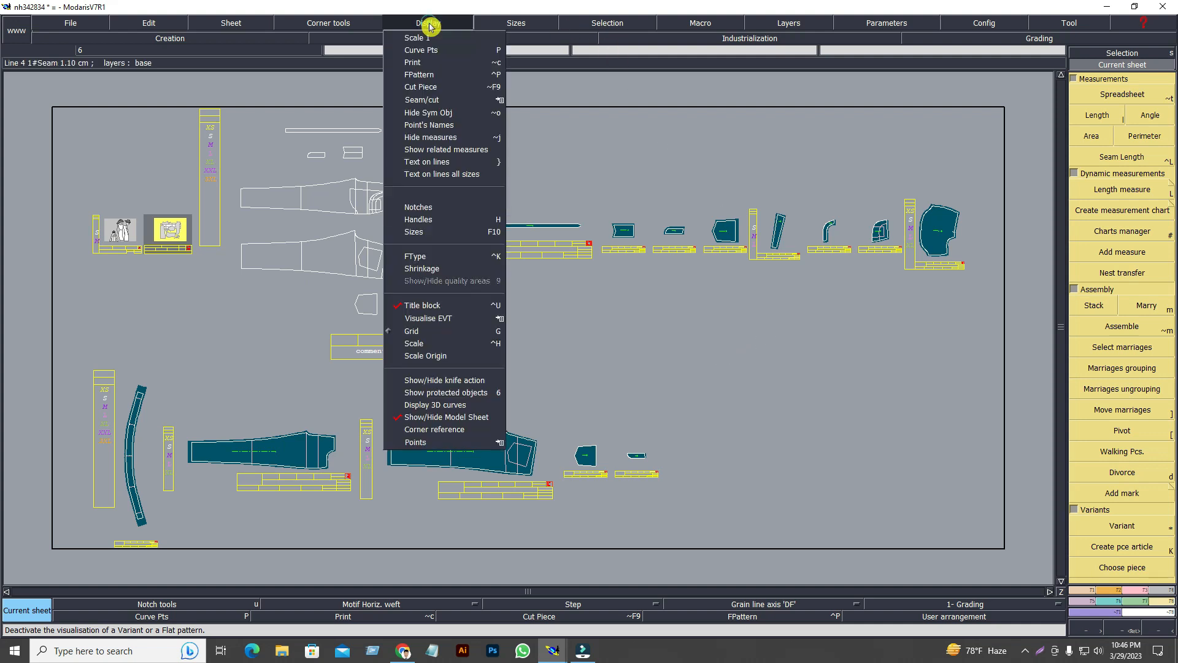
{"action": "left_click", "coordinate": [418, 259]}
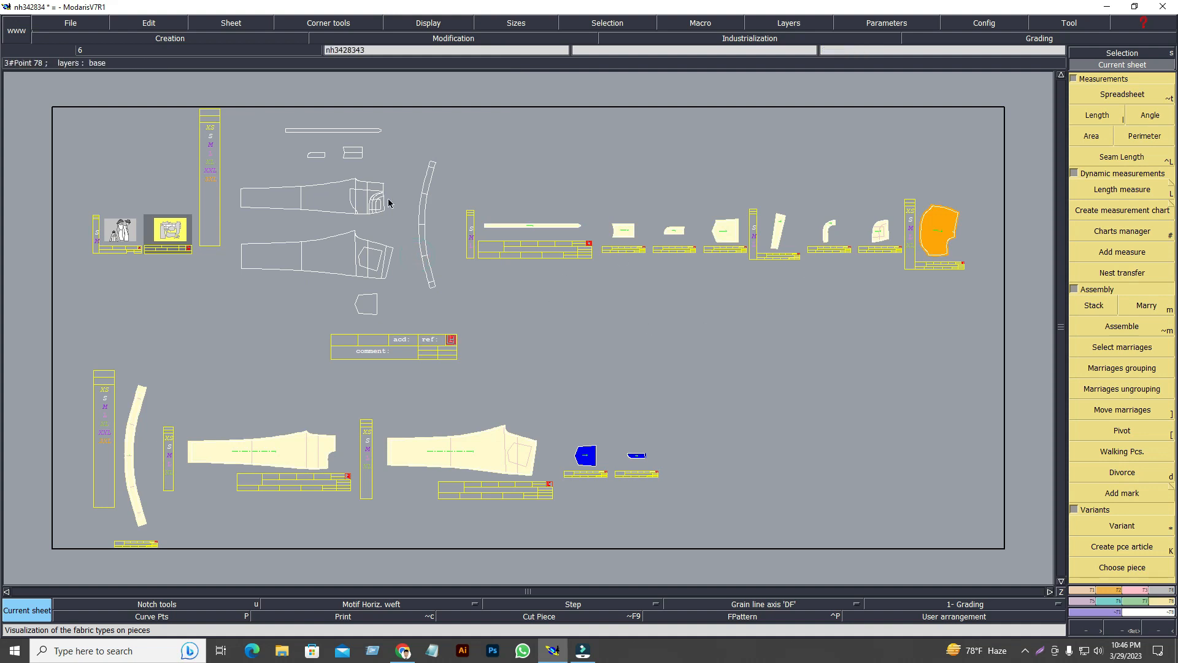
Select the orange pocketing piece and the two blue finish pieces.
{"action": "left_click", "coordinate": [428, 23]}
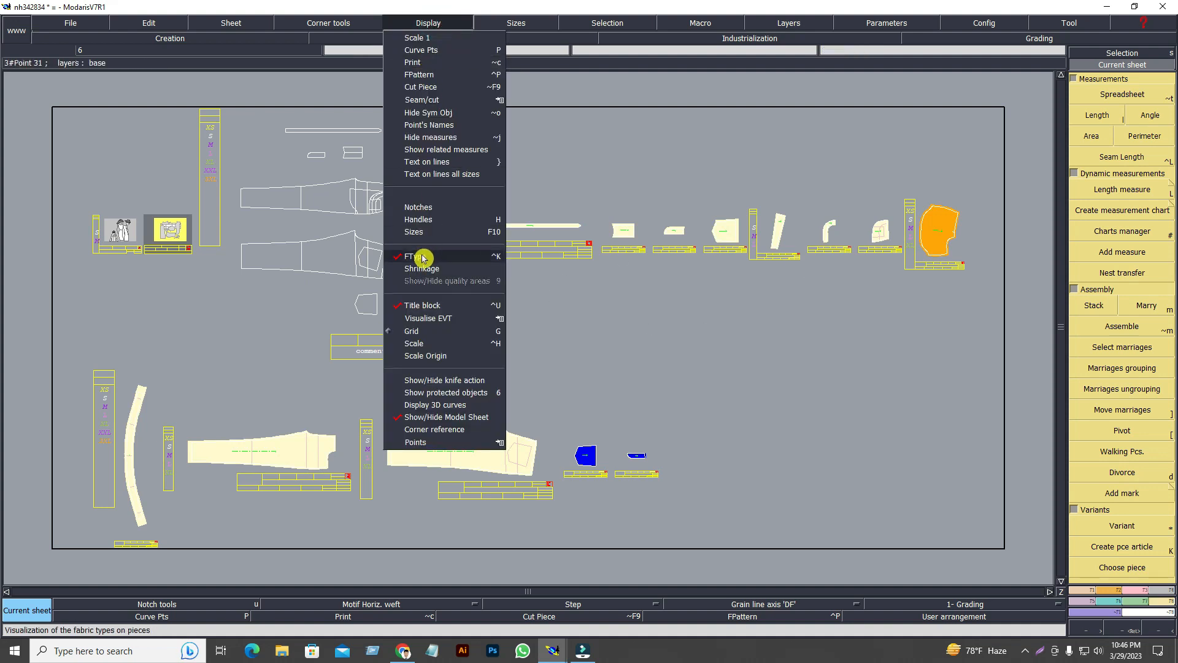
{"action": "left_click", "coordinate": [754, 381]}
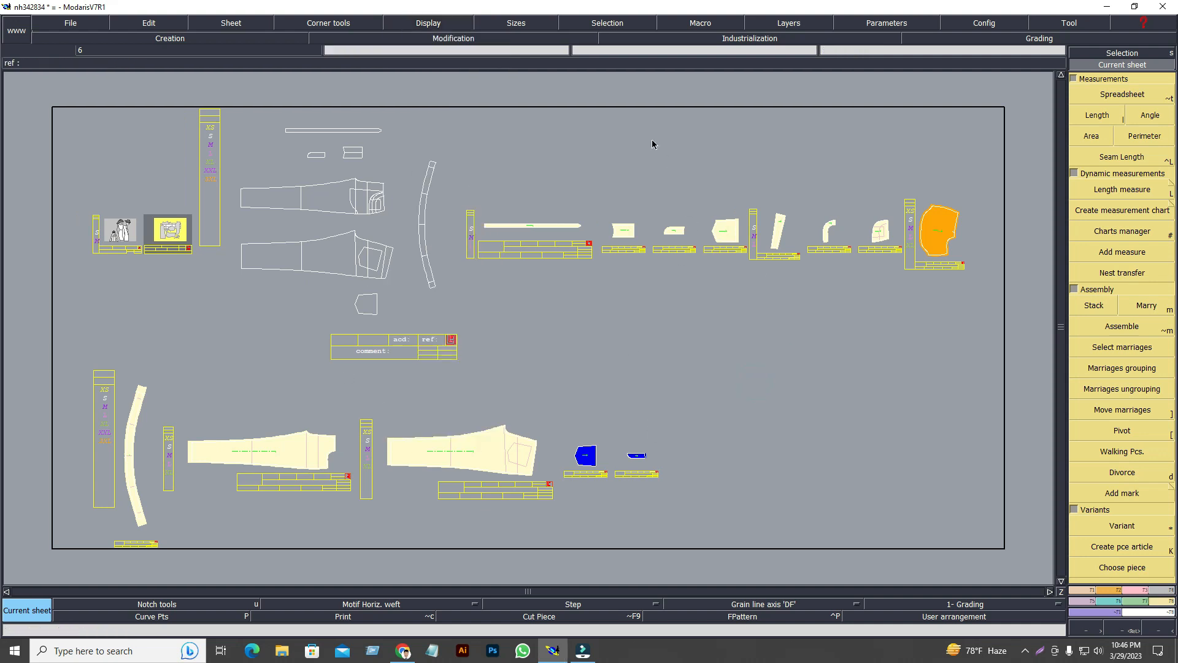
{"action": "left_click", "coordinate": [943, 245]}
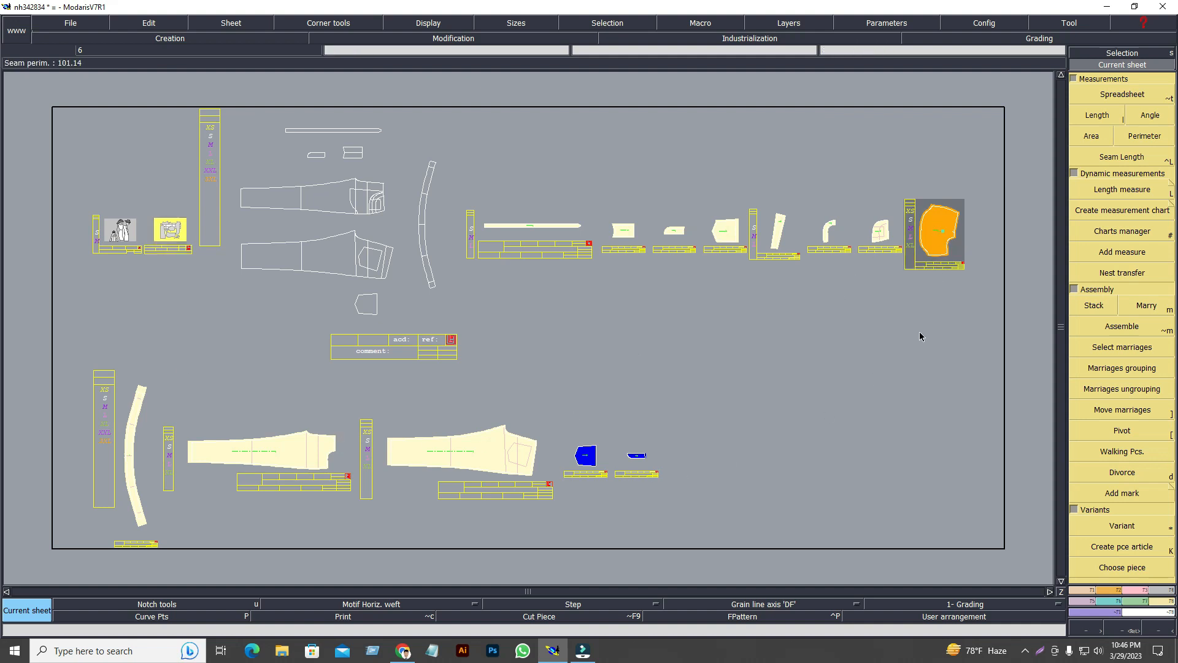
{"action": "left_click_drag", "start_coordinate": [573, 431], "coordinate": [690, 484]}
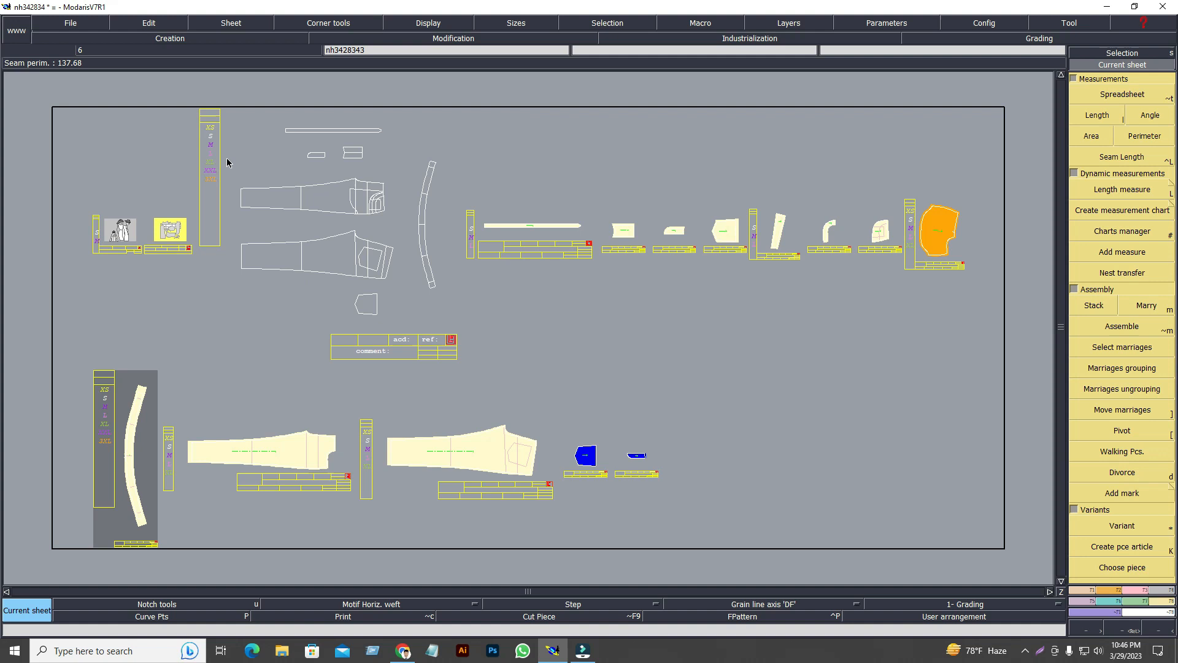
Save the model with Ctrl+S, cancelling the save-as dialog that appears.
{"action": "key", "text": "ctrl+s"}
{"action": "left_click", "coordinate": [532, 400]}
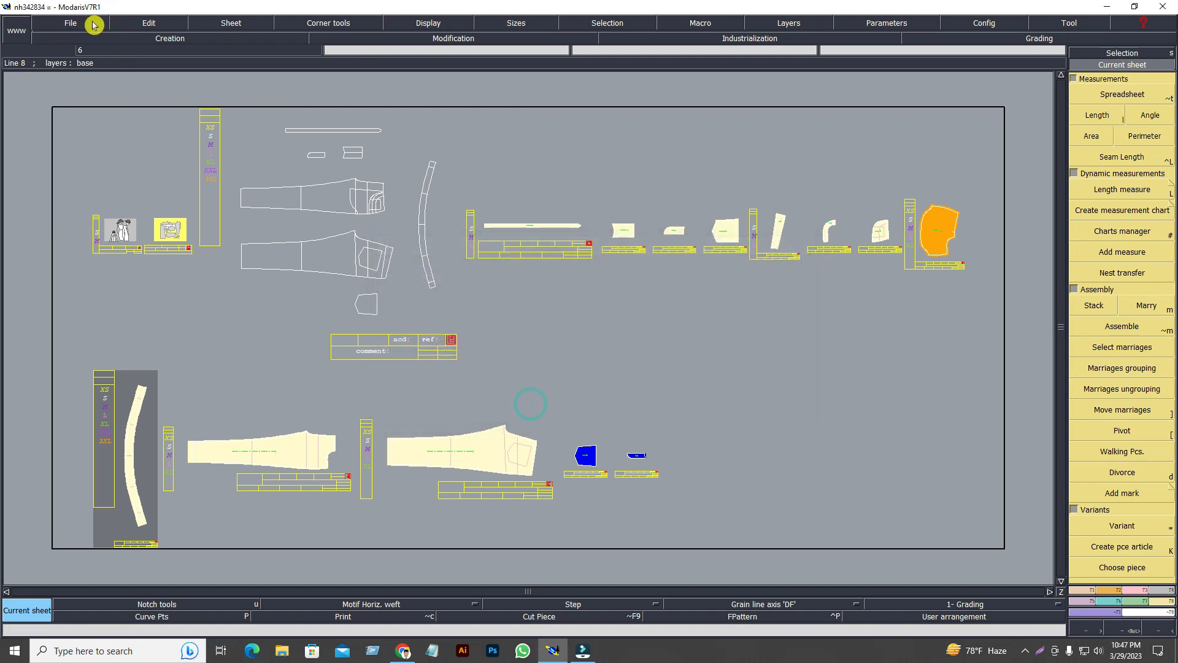
{"action": "left_click", "coordinate": [94, 24]}
{"action": "left_click", "coordinate": [79, 93]}
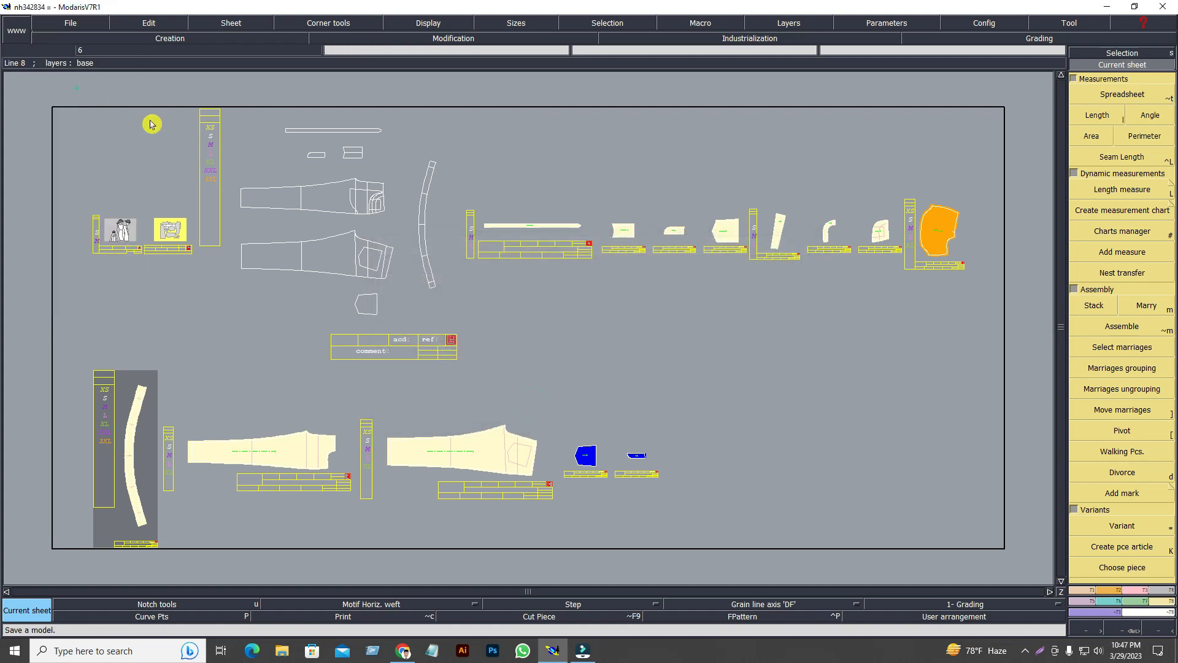
{"action": "left_click", "coordinate": [151, 125]}
{"action": "left_click", "coordinate": [540, 322]}
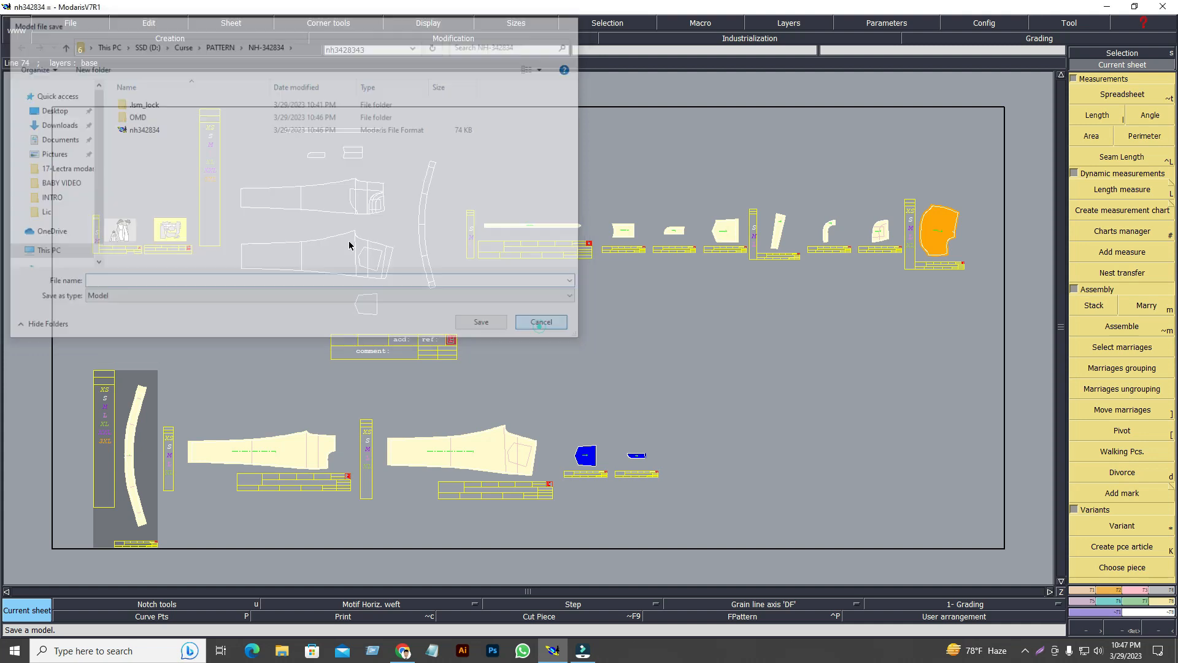
Save over the existing file past the anomaly warning, then export the garment.
{"action": "left_click", "coordinate": [67, 21]}
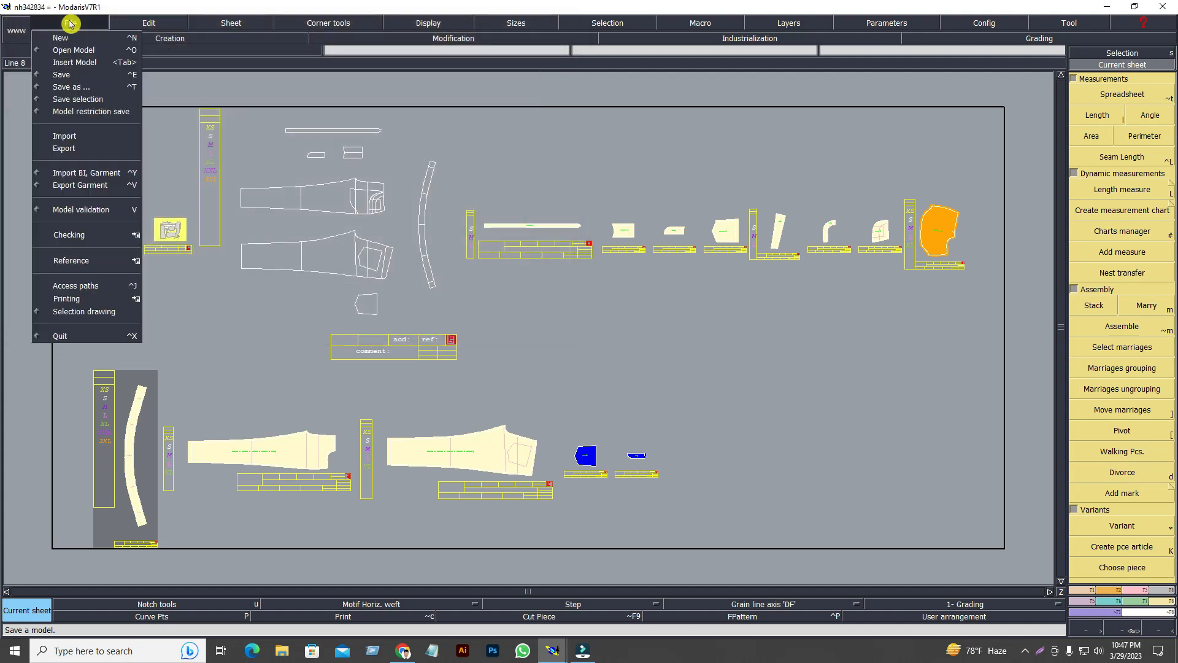
{"action": "left_click", "coordinate": [69, 80]}
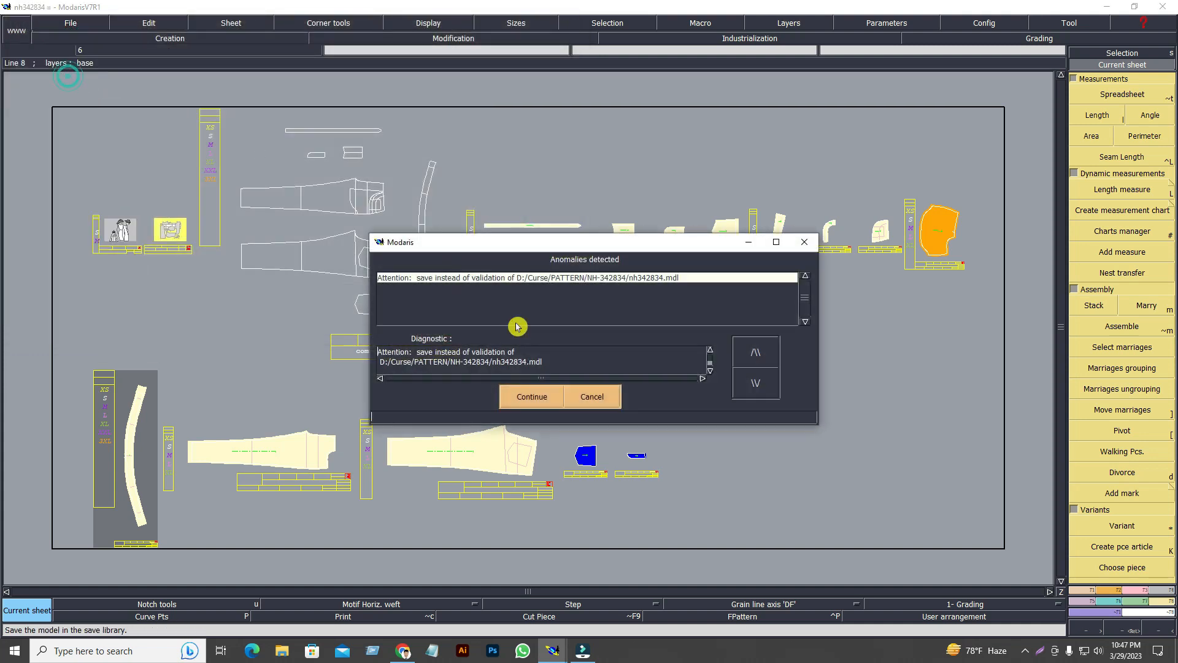
{"action": "left_click", "coordinate": [543, 397]}
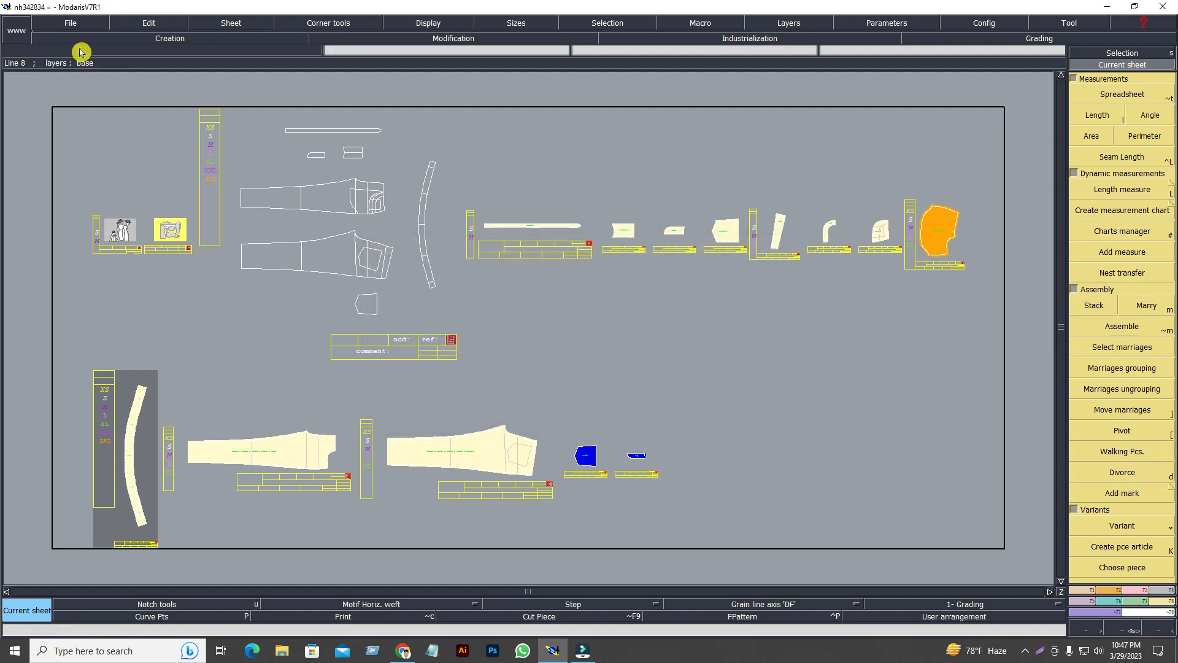
{"action": "left_click", "coordinate": [69, 24]}
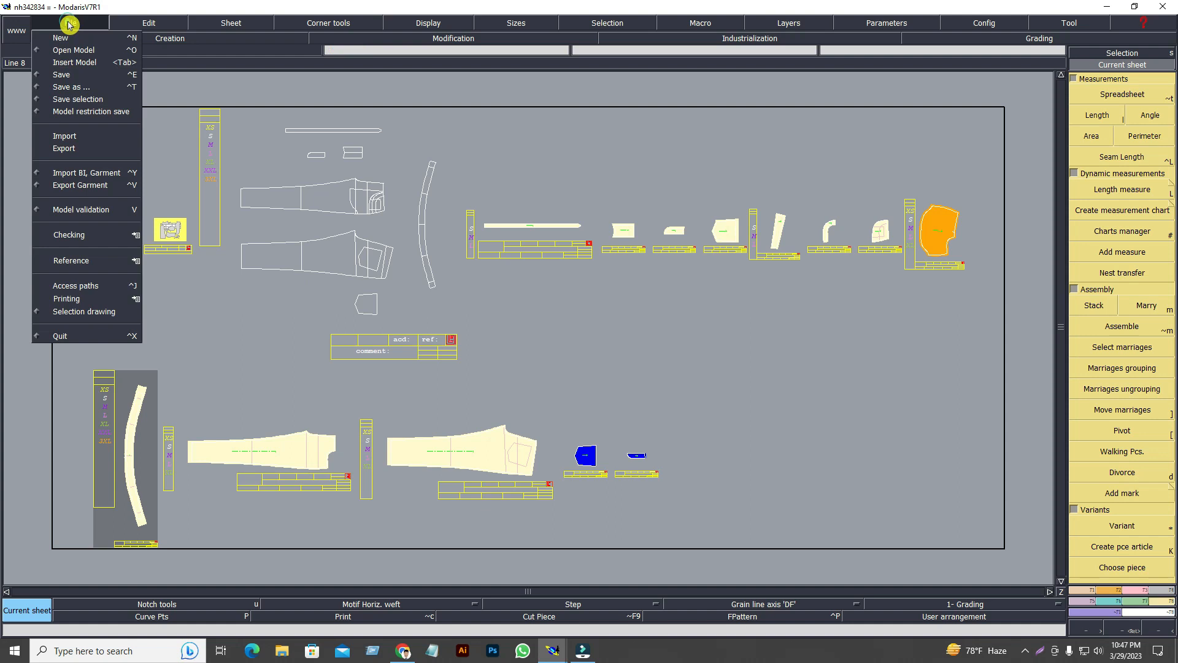
{"action": "left_click", "coordinate": [77, 187]}
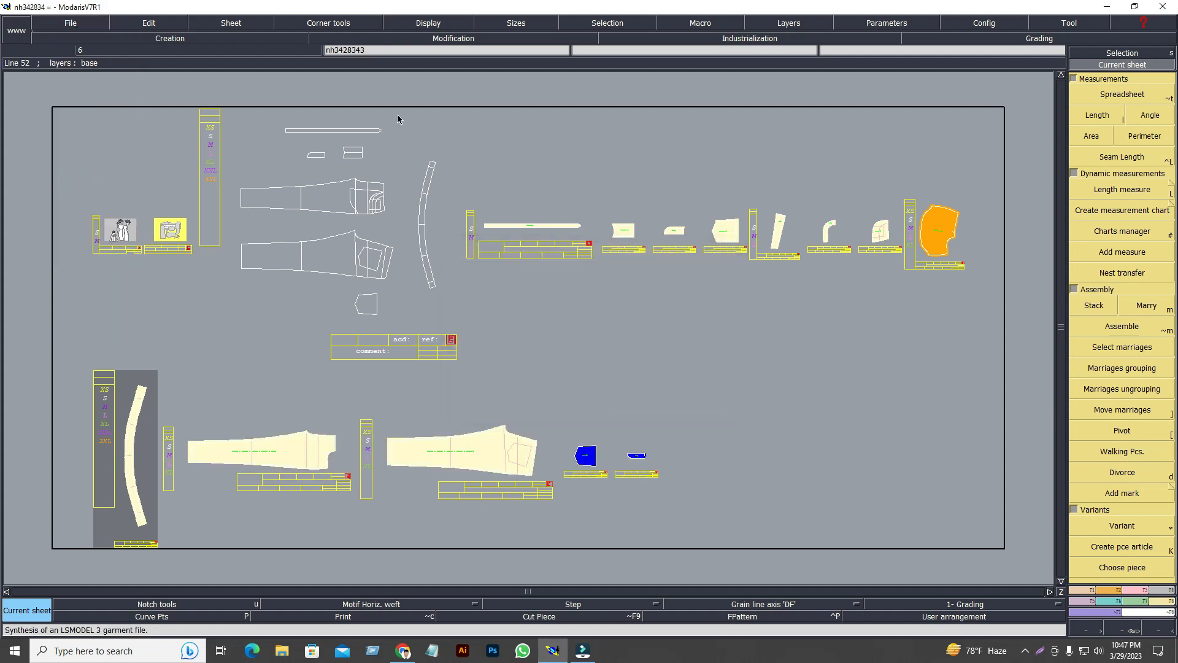